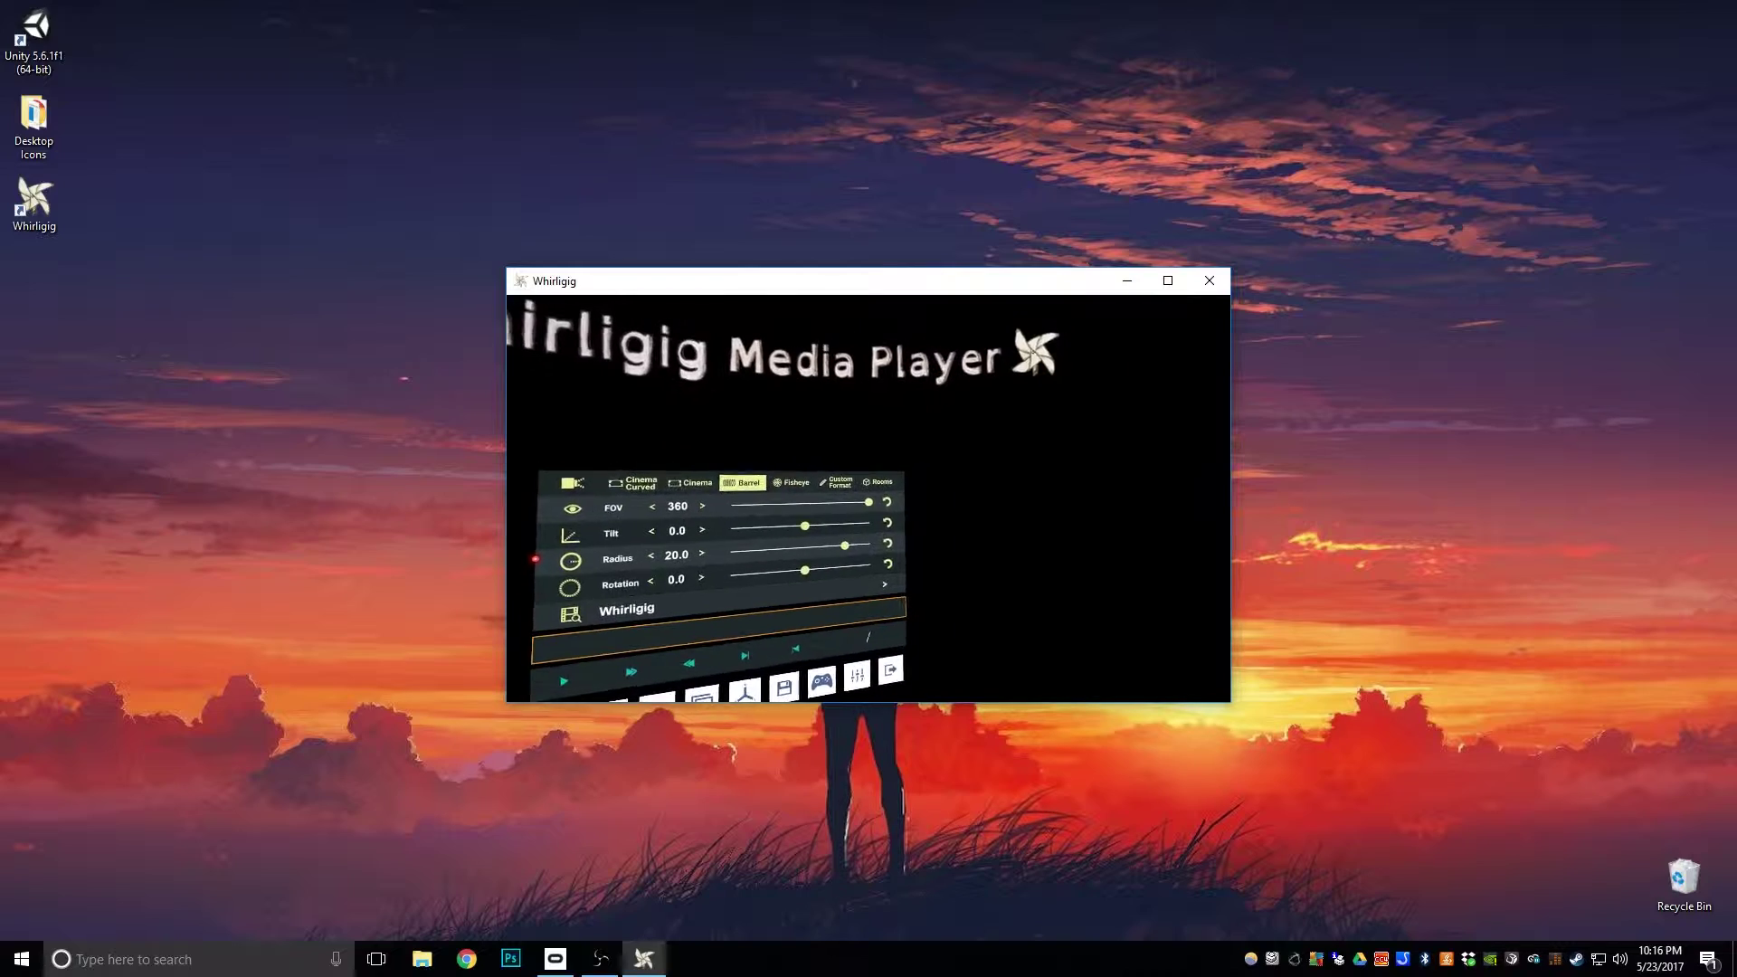
Switch the player window to full screen and browse up to the root of drive C in the file explorer.
key(alt+Return)
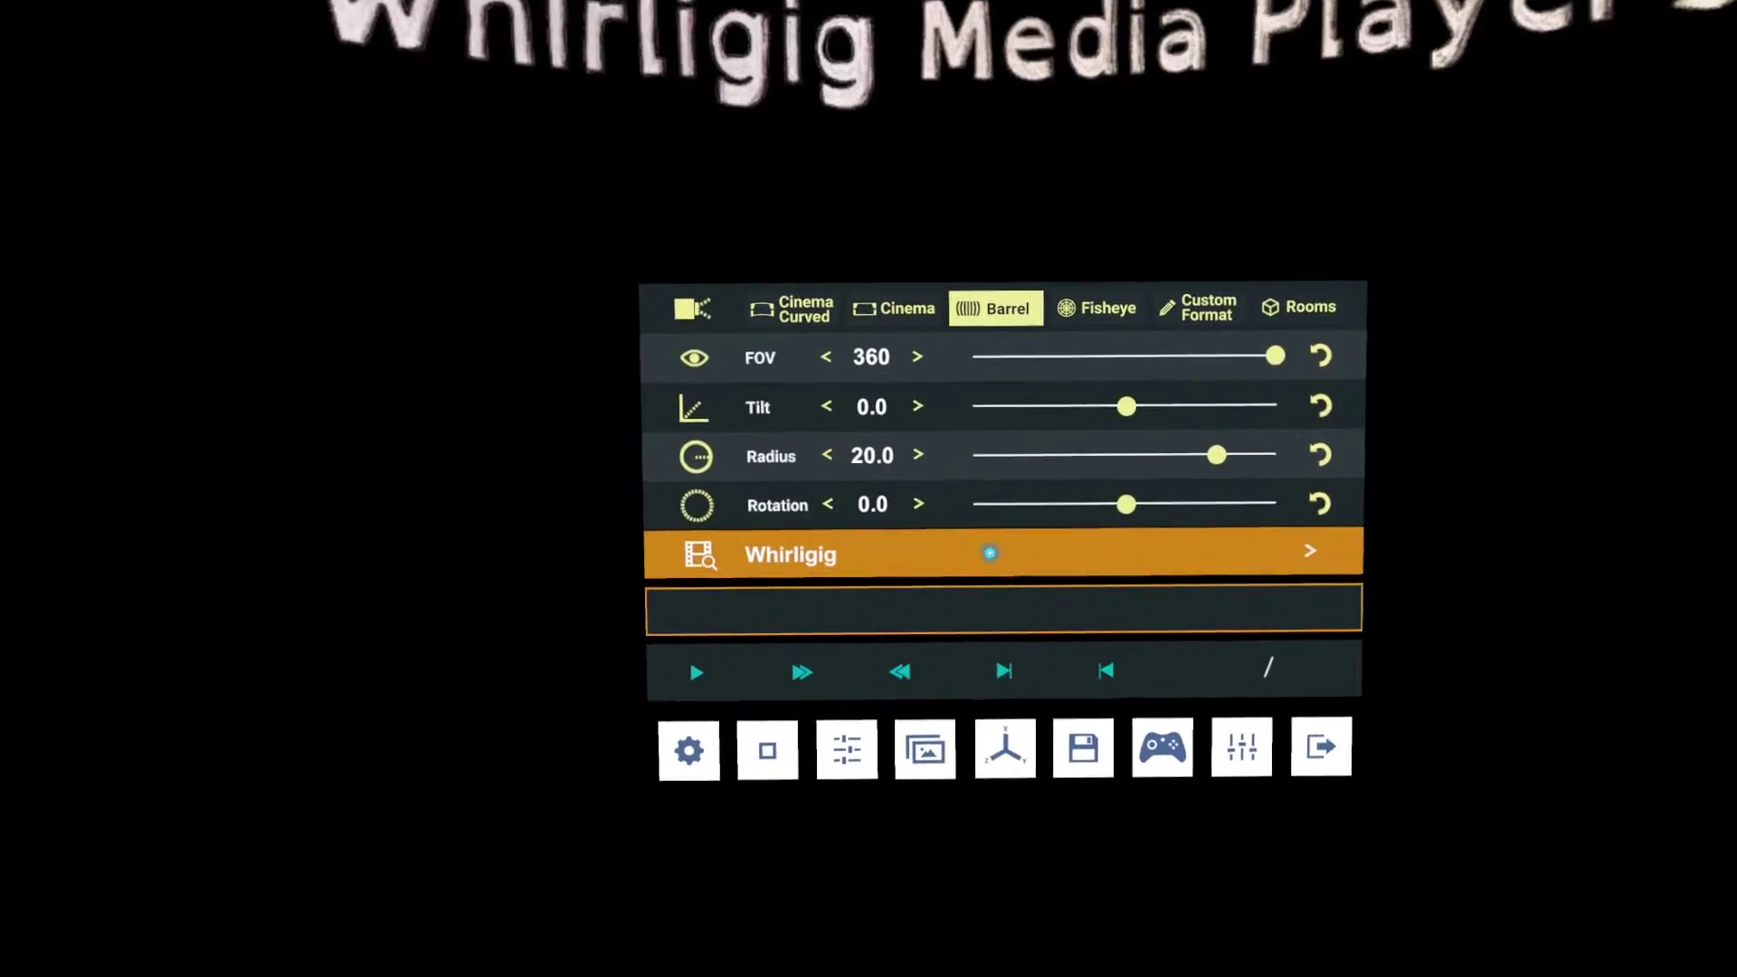
click(1022, 644)
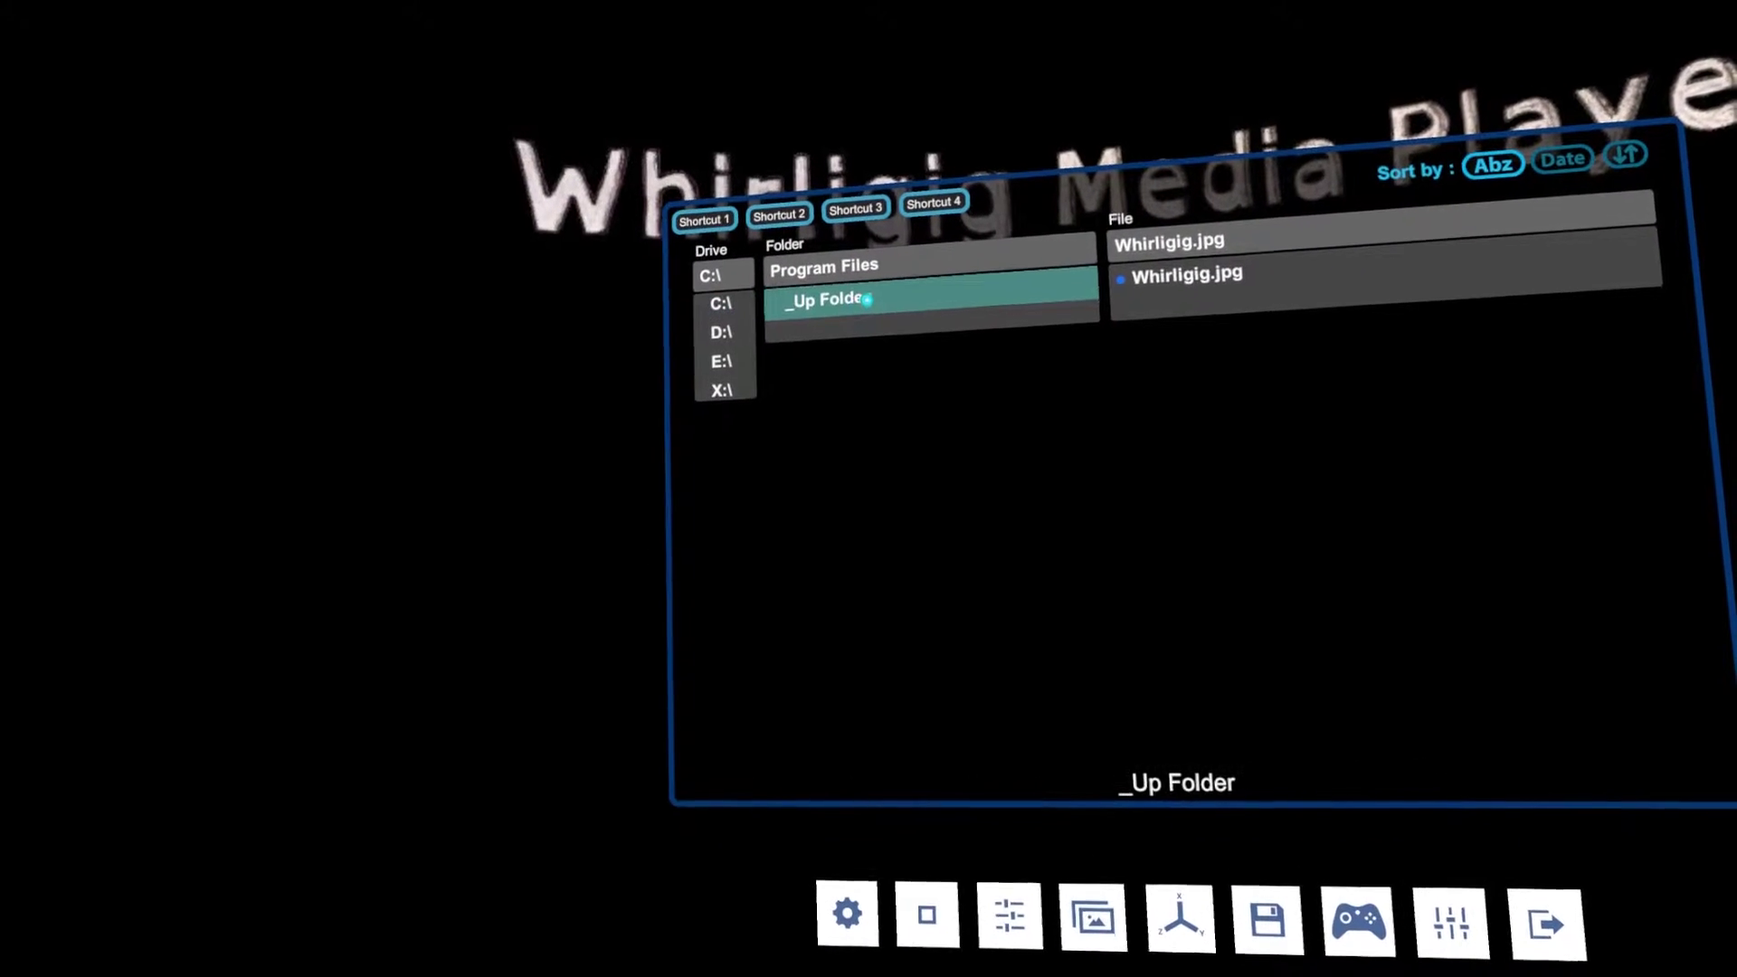
click(823, 312)
click(823, 312)
click(859, 304)
click(859, 304)
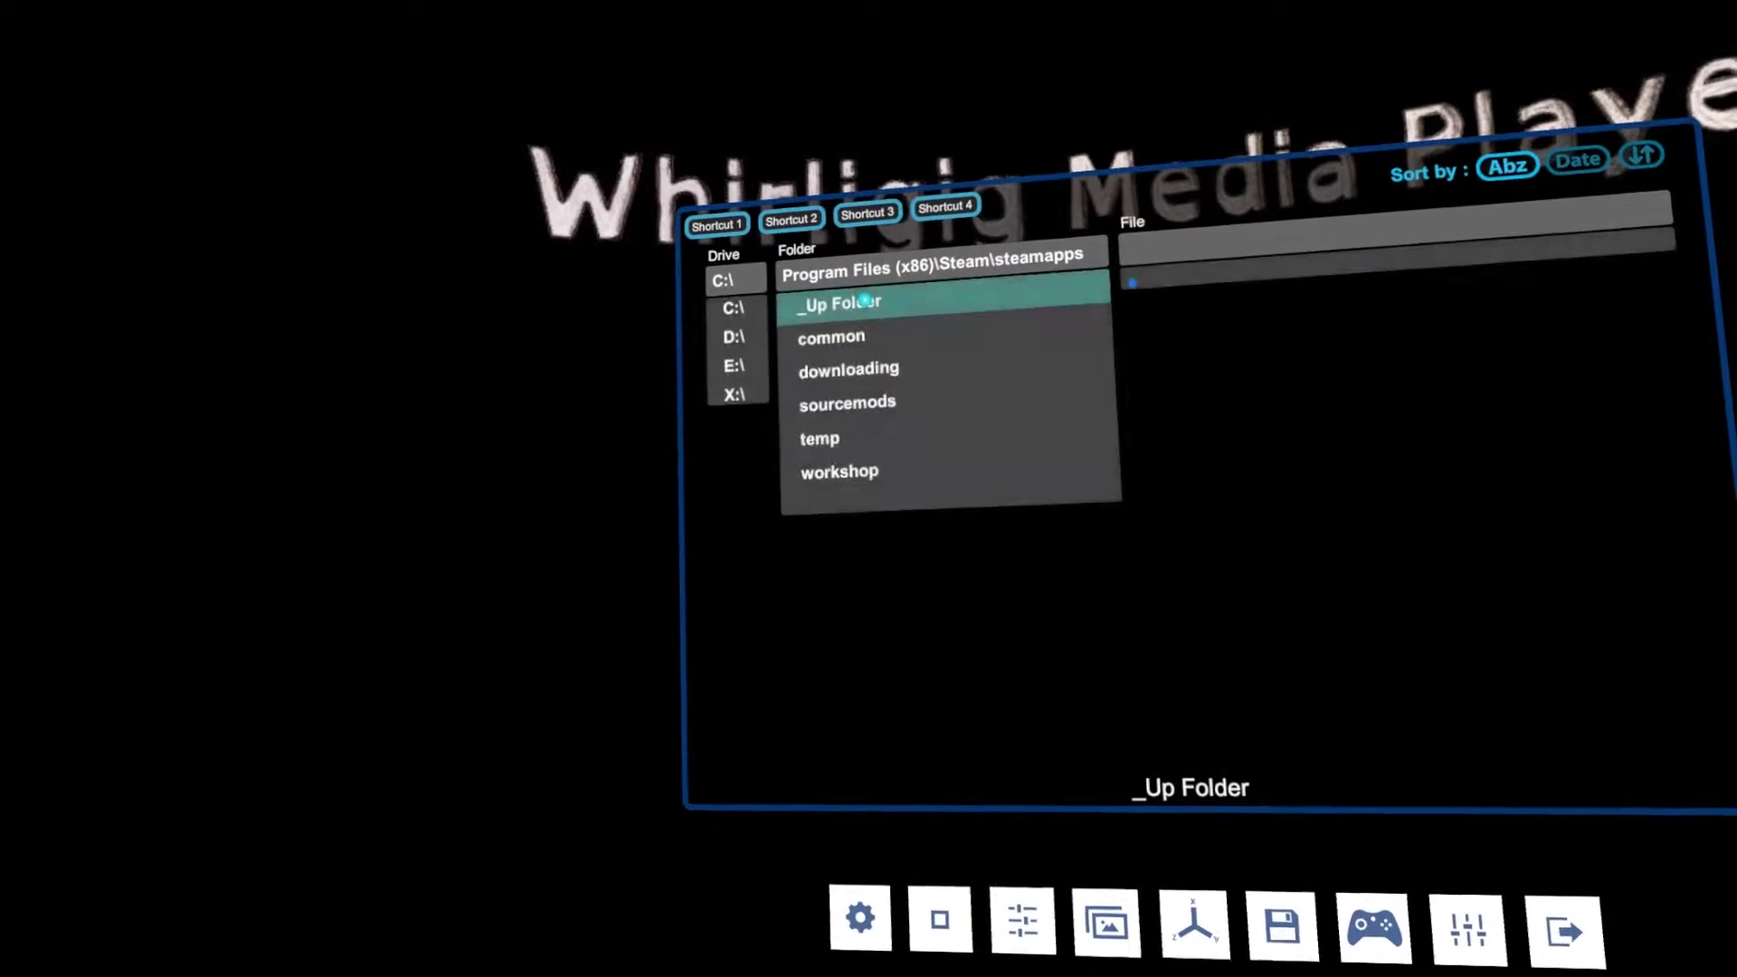
click(859, 303)
click(861, 297)
click(859, 294)
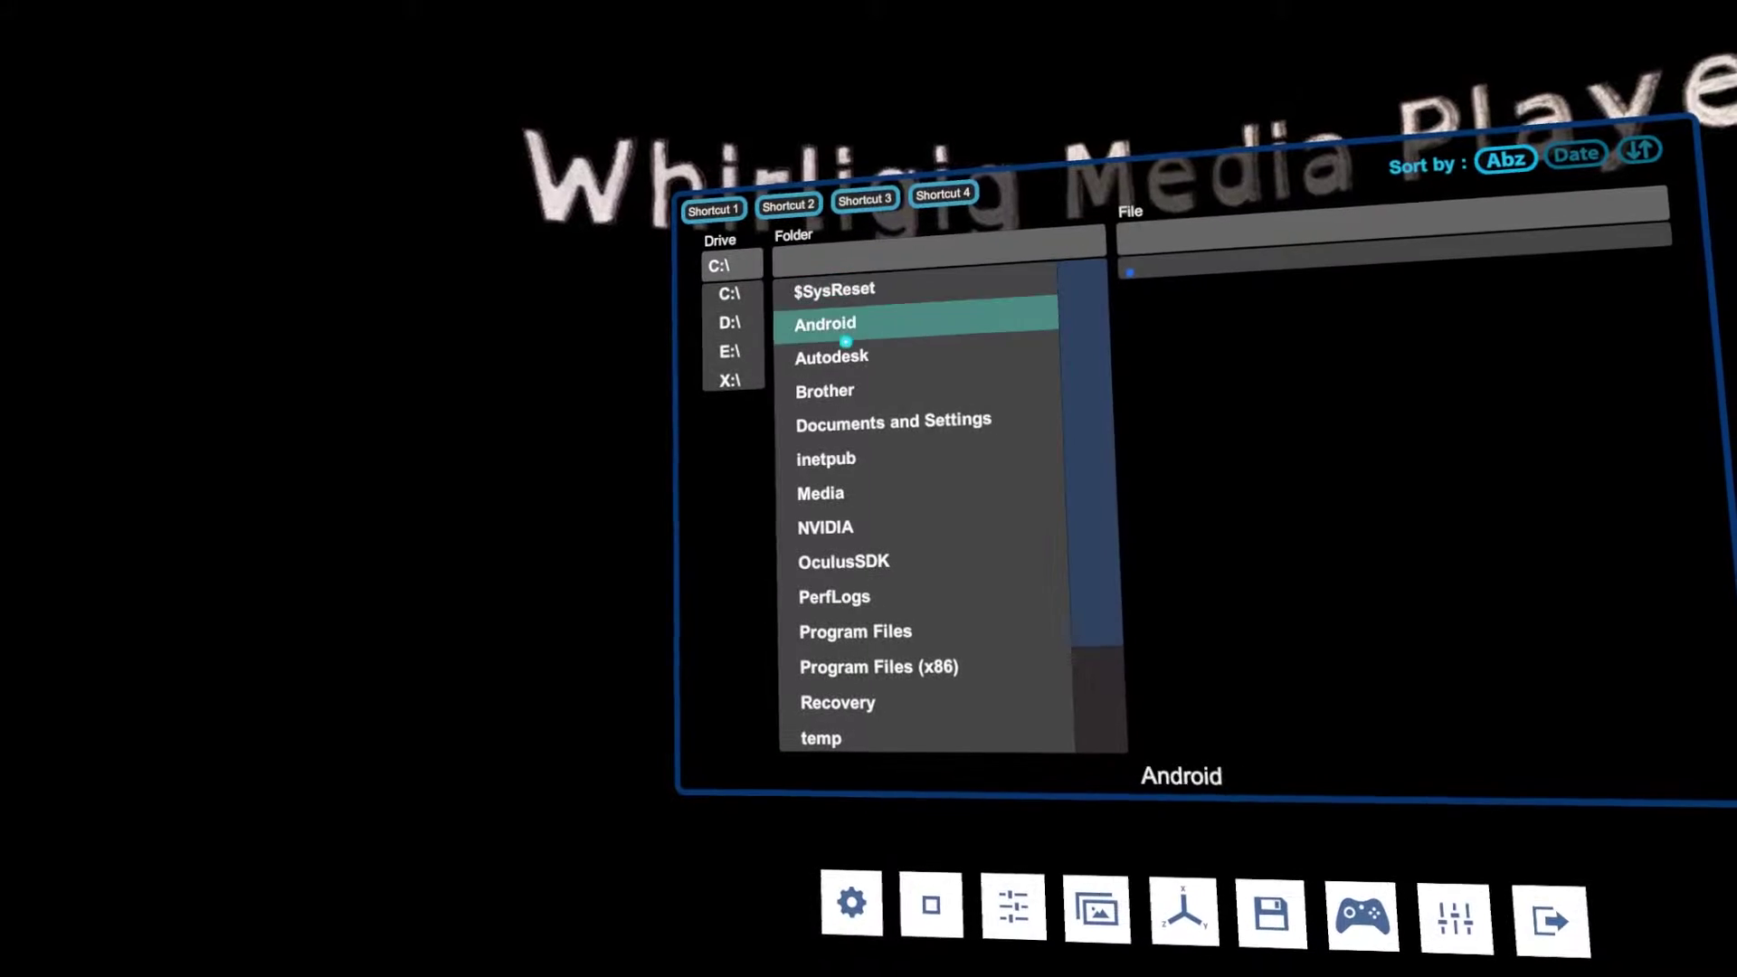
Load Cosmos Laundromat - First Cycle.mp4 from the Media\Videos folder.
click(817, 487)
click(818, 420)
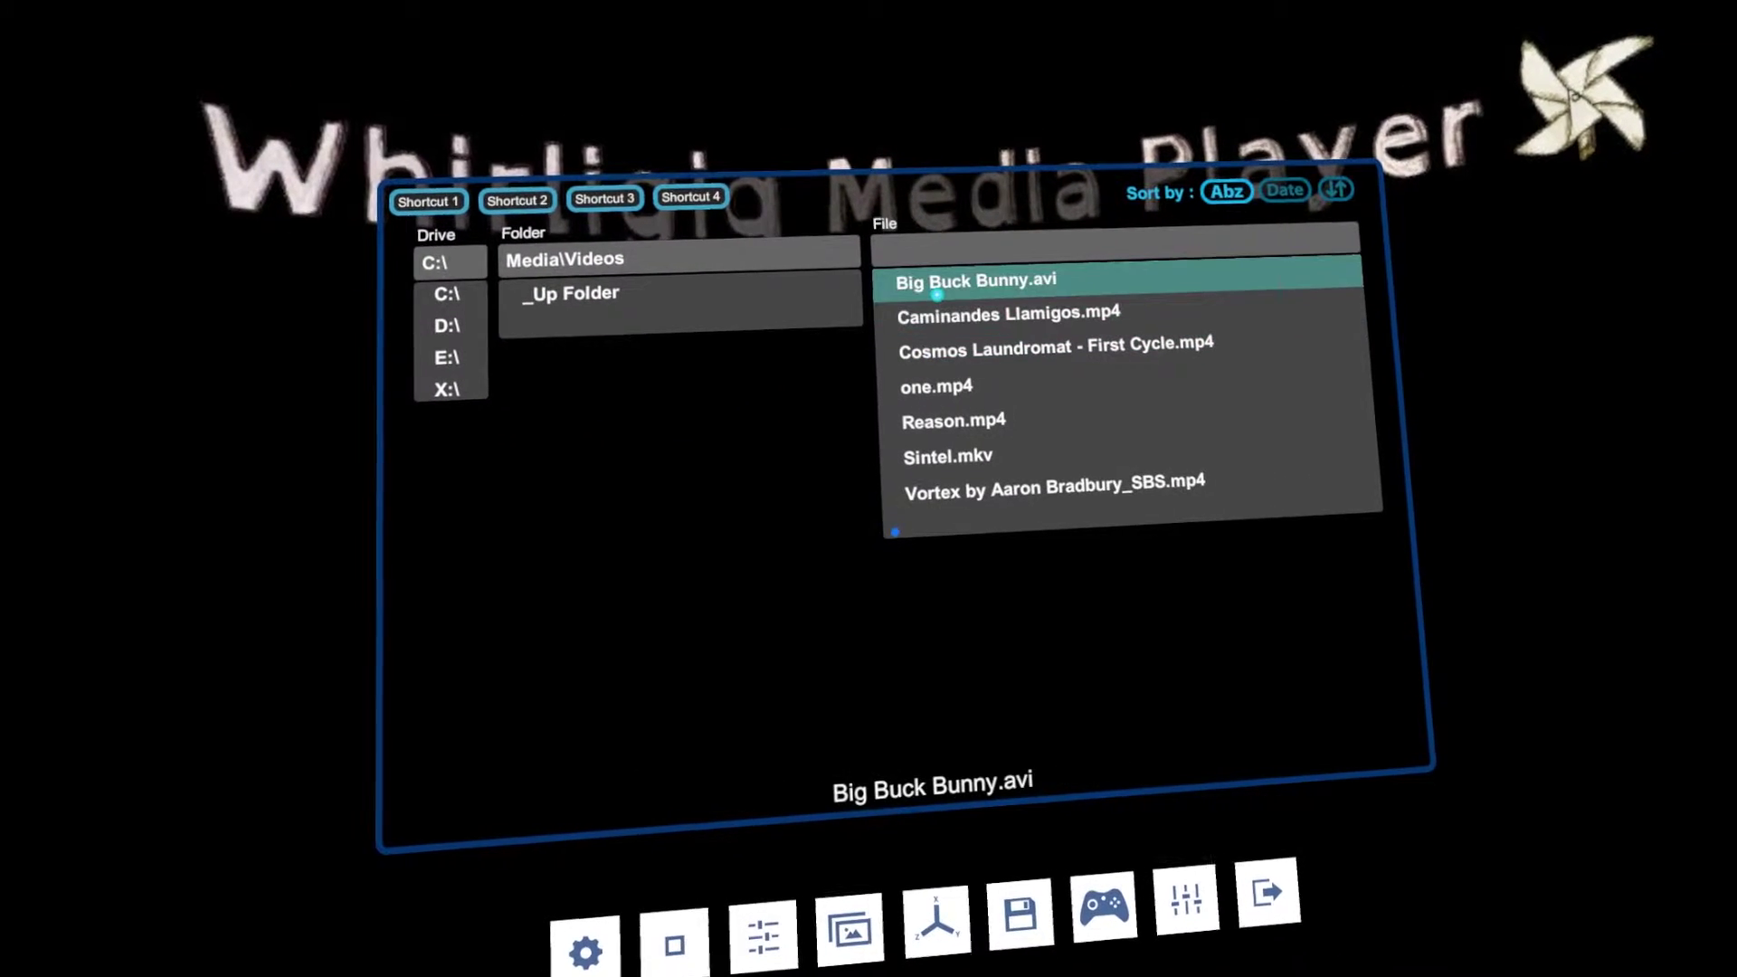
click(909, 360)
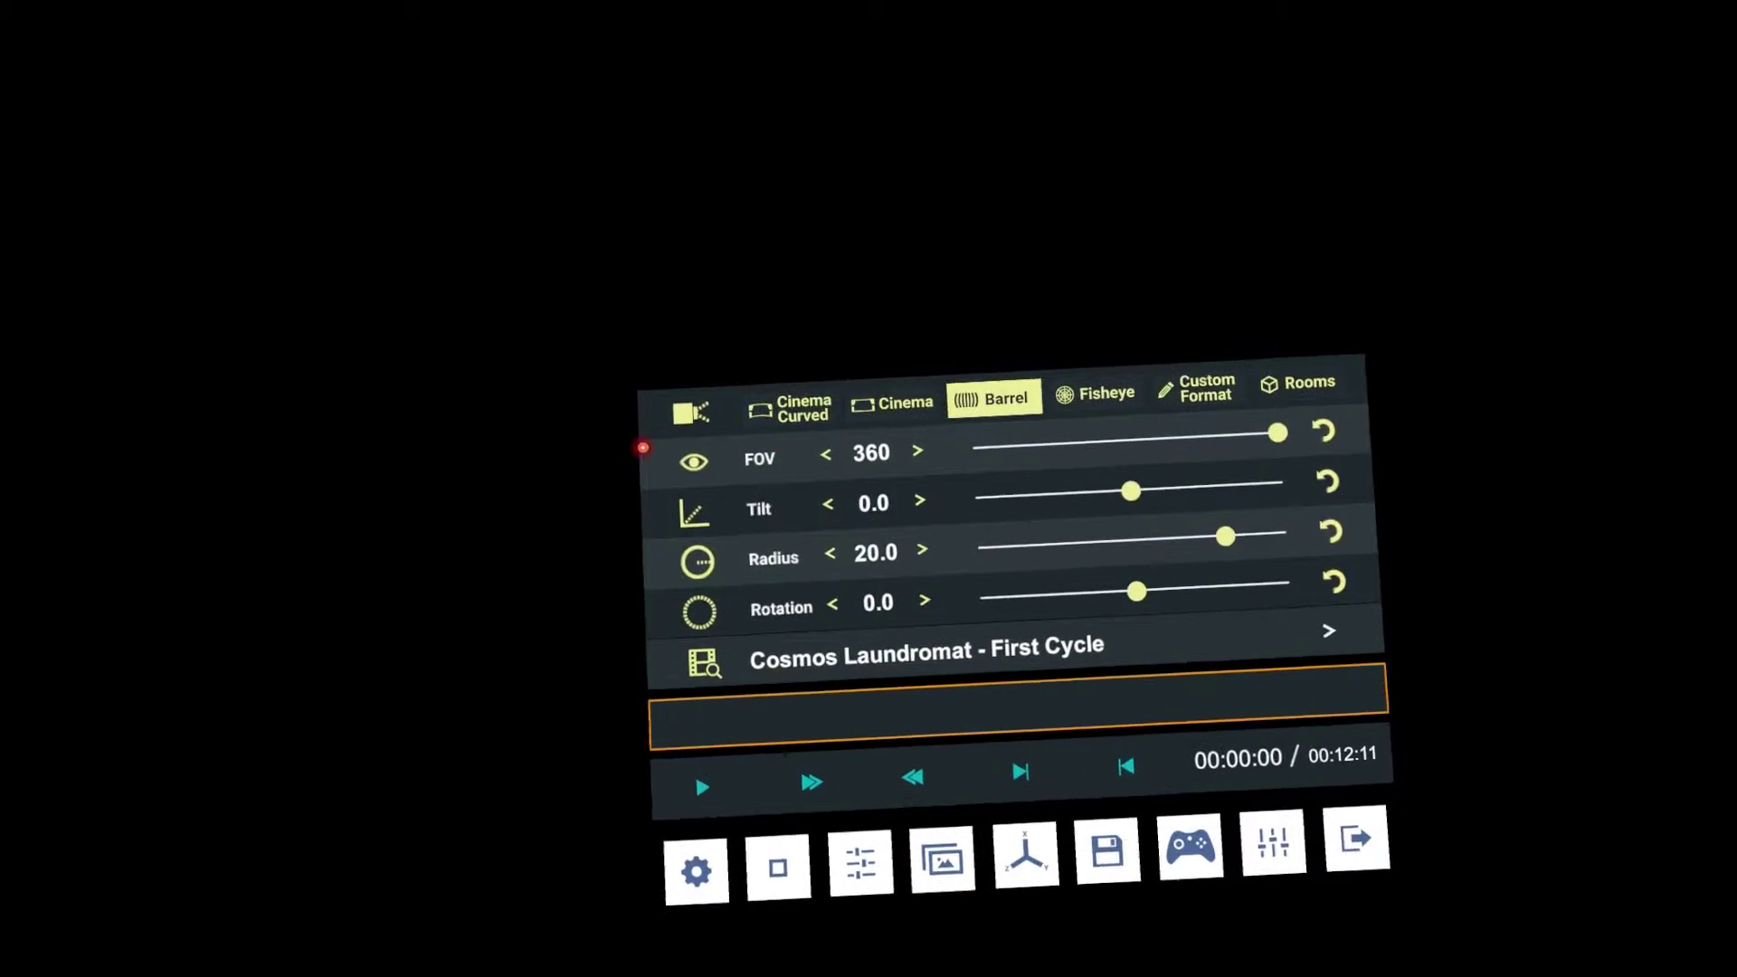
Skip the video ahead to about 00:02:41 and change its projection to Cinema.
click(812, 679)
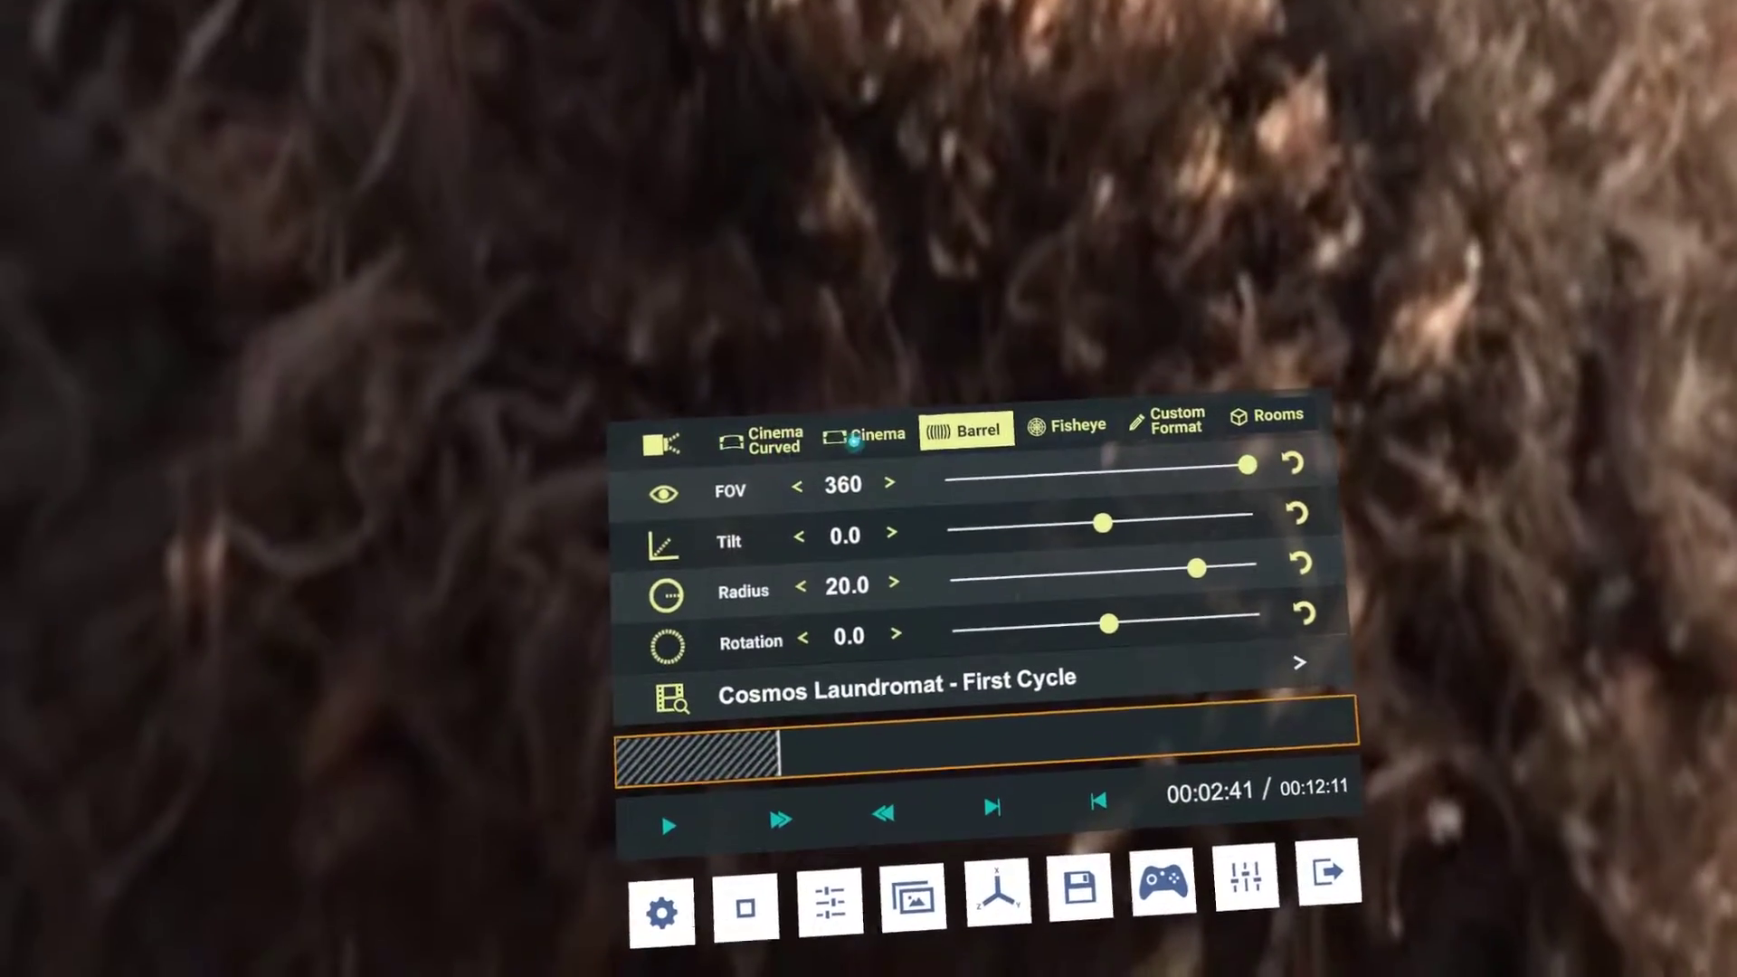
click(818, 421)
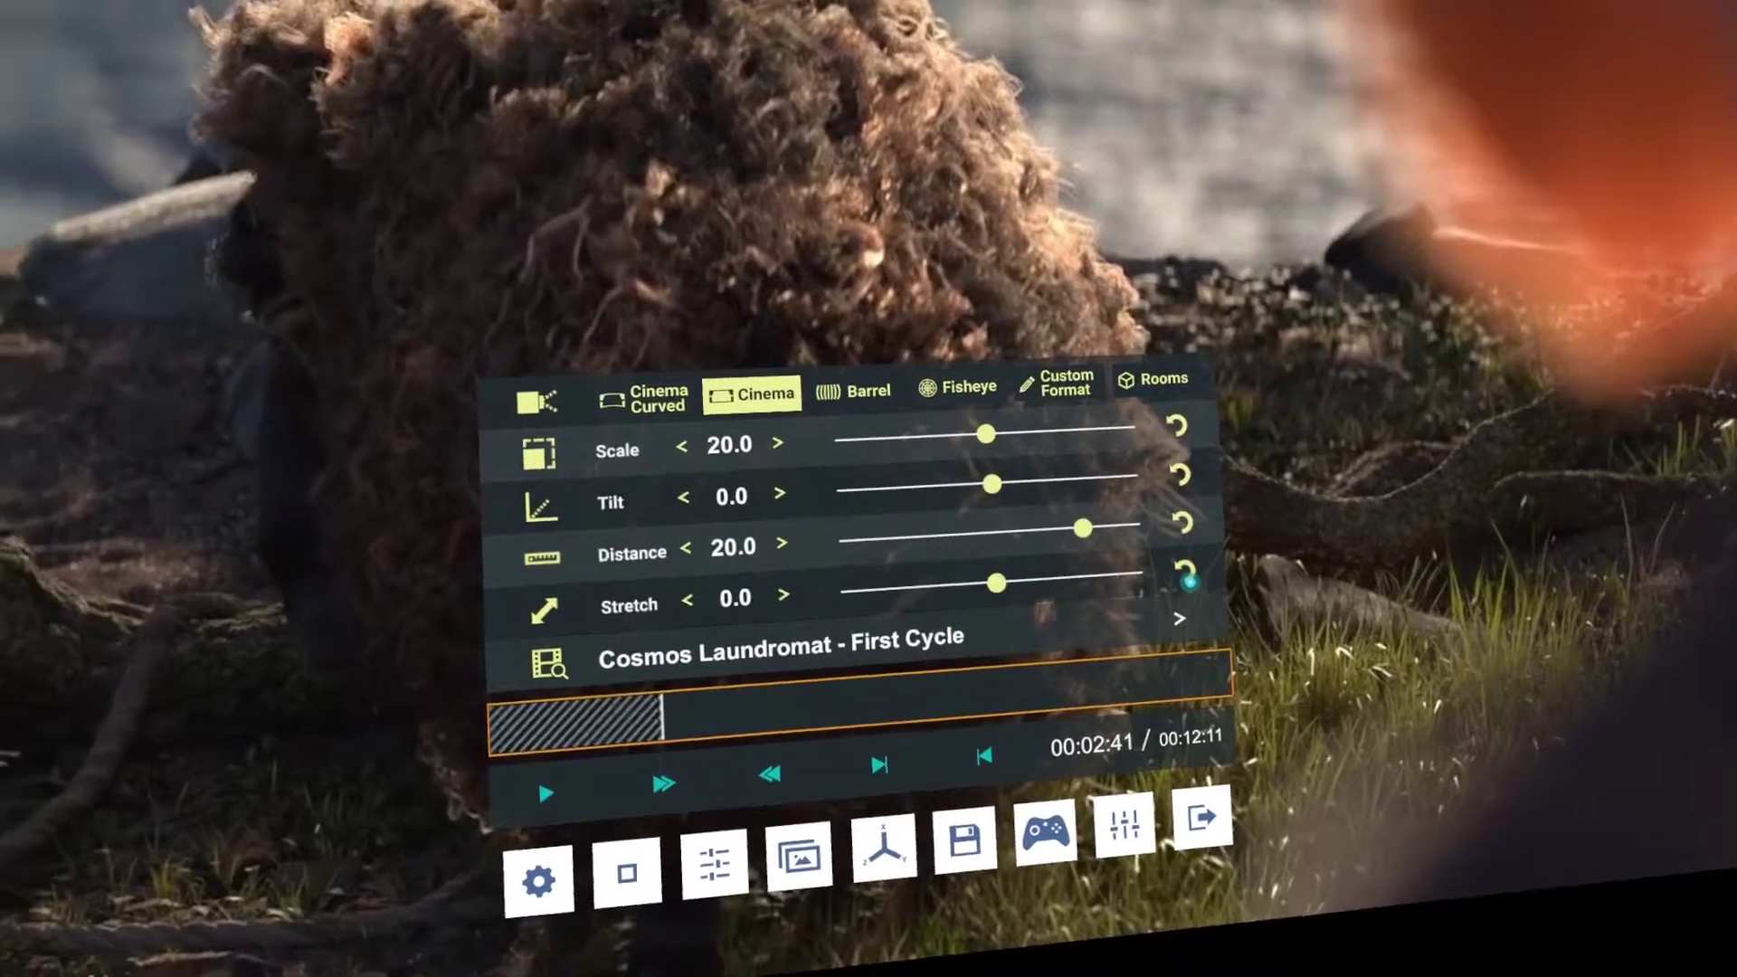
click(639, 376)
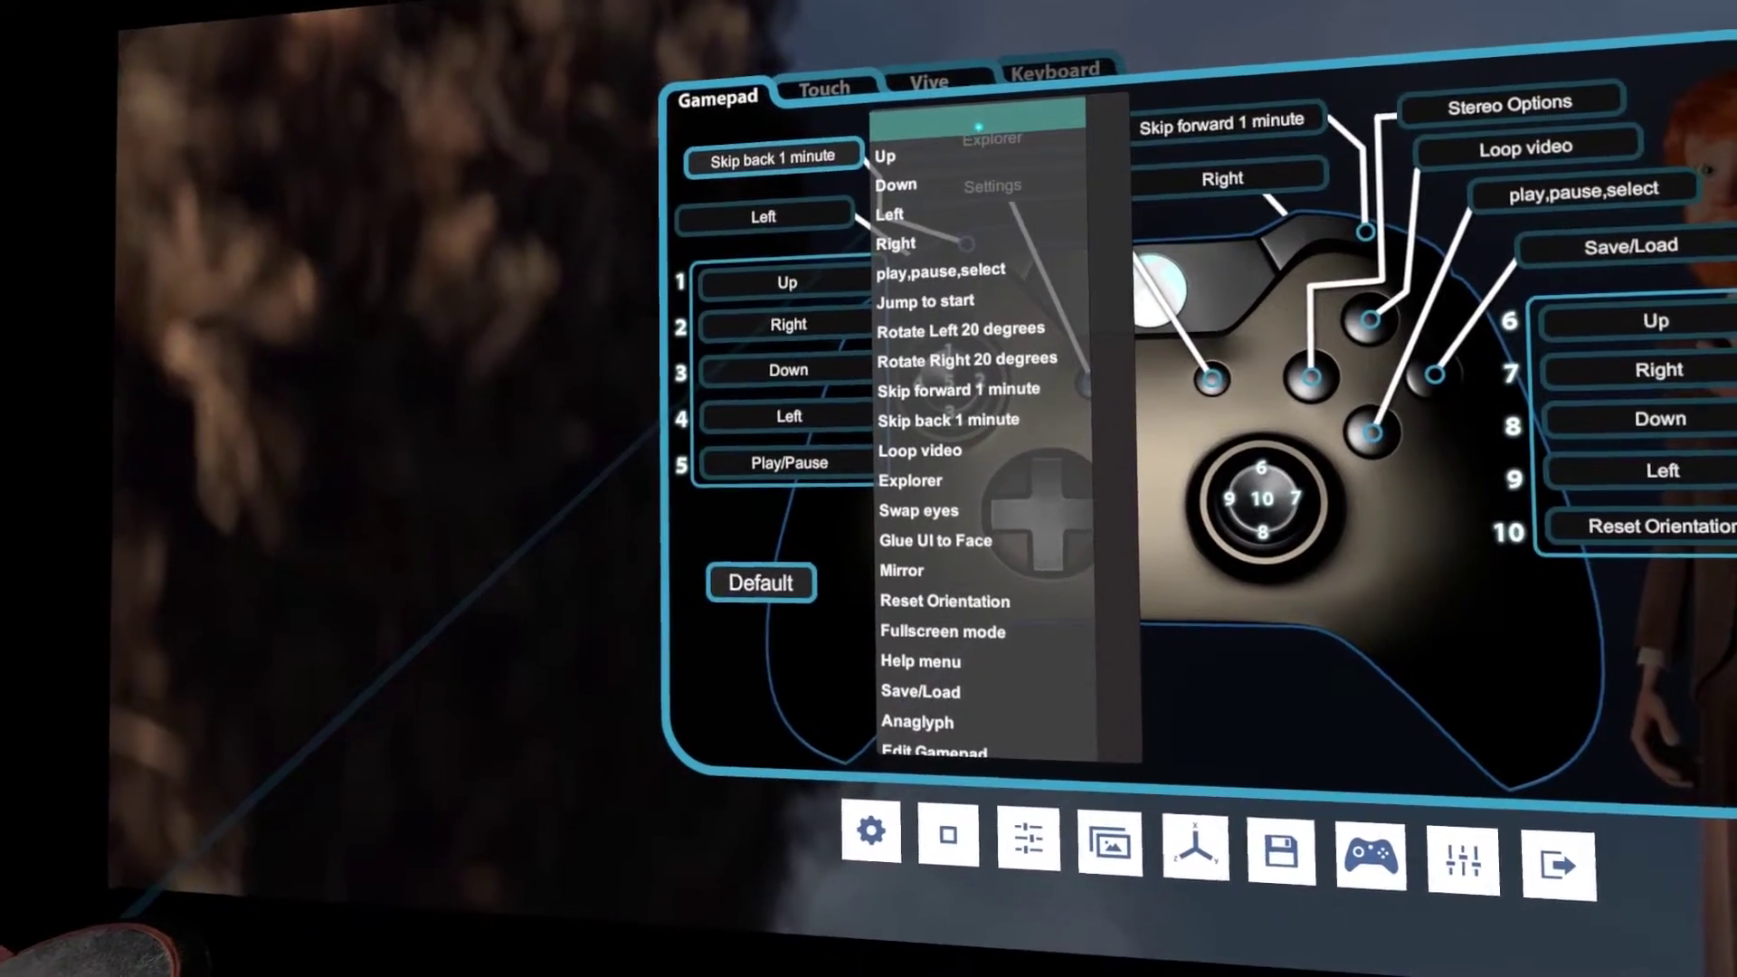
Clear the gamepad control assigned to Skip back 1 minute and look through the list of assignable functions.
click(1001, 160)
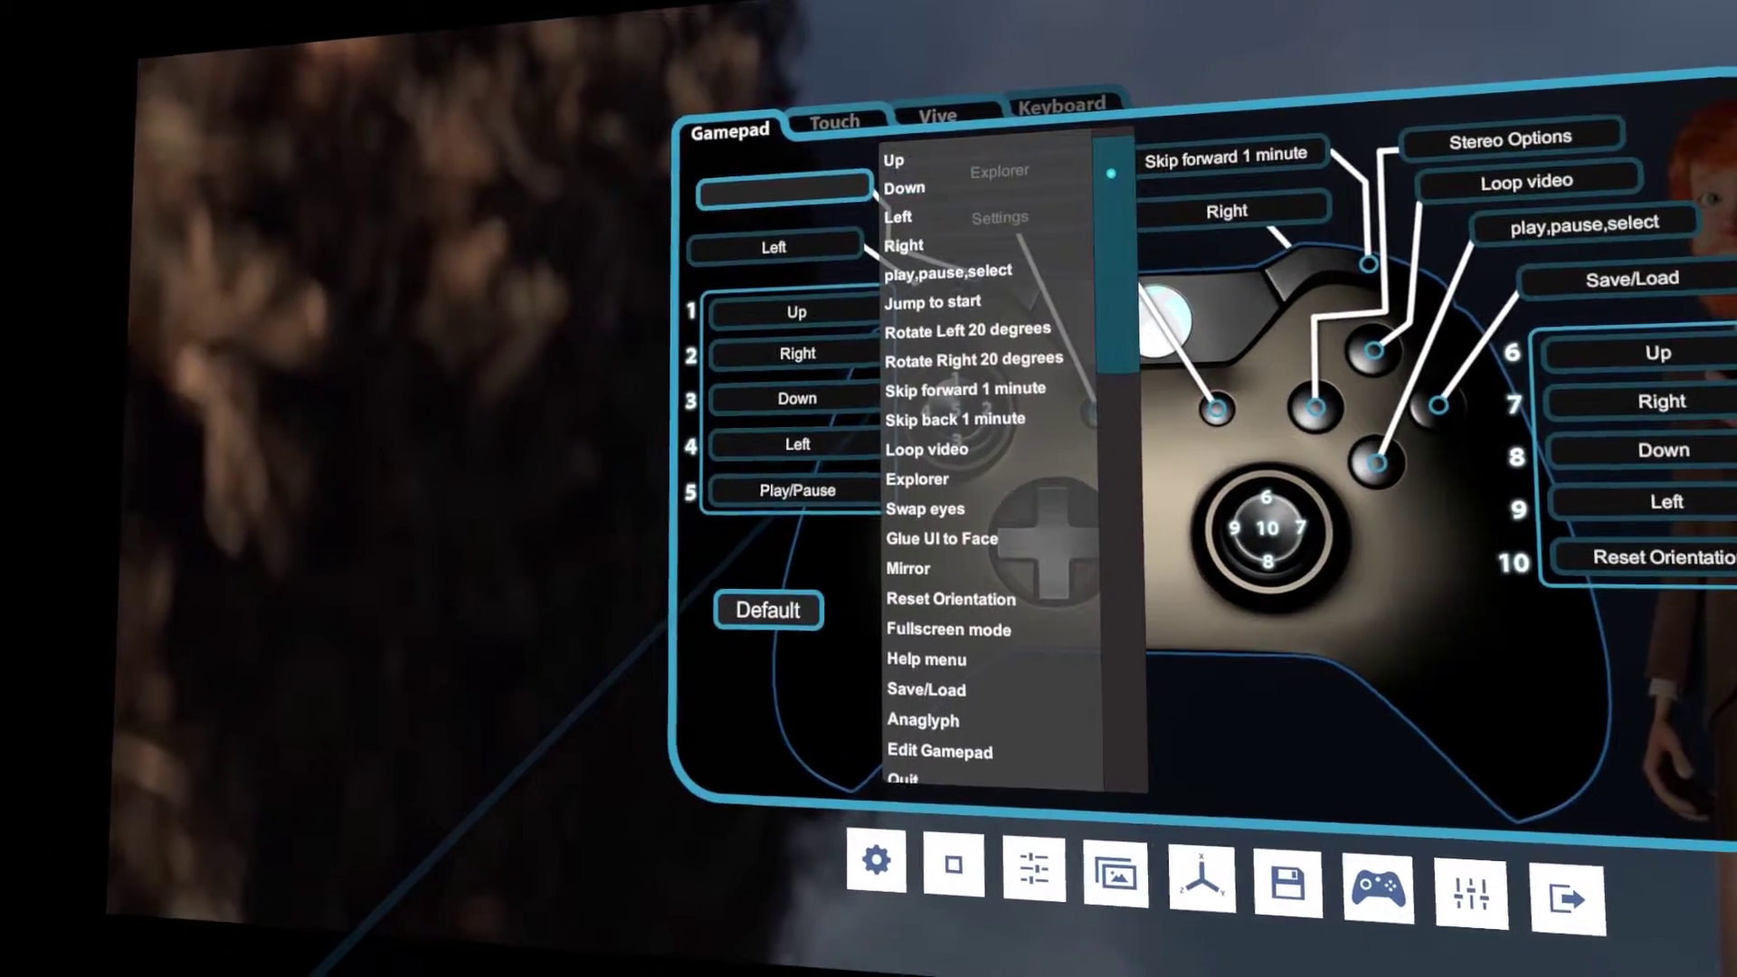
drag(1110, 173, 1123, 195)
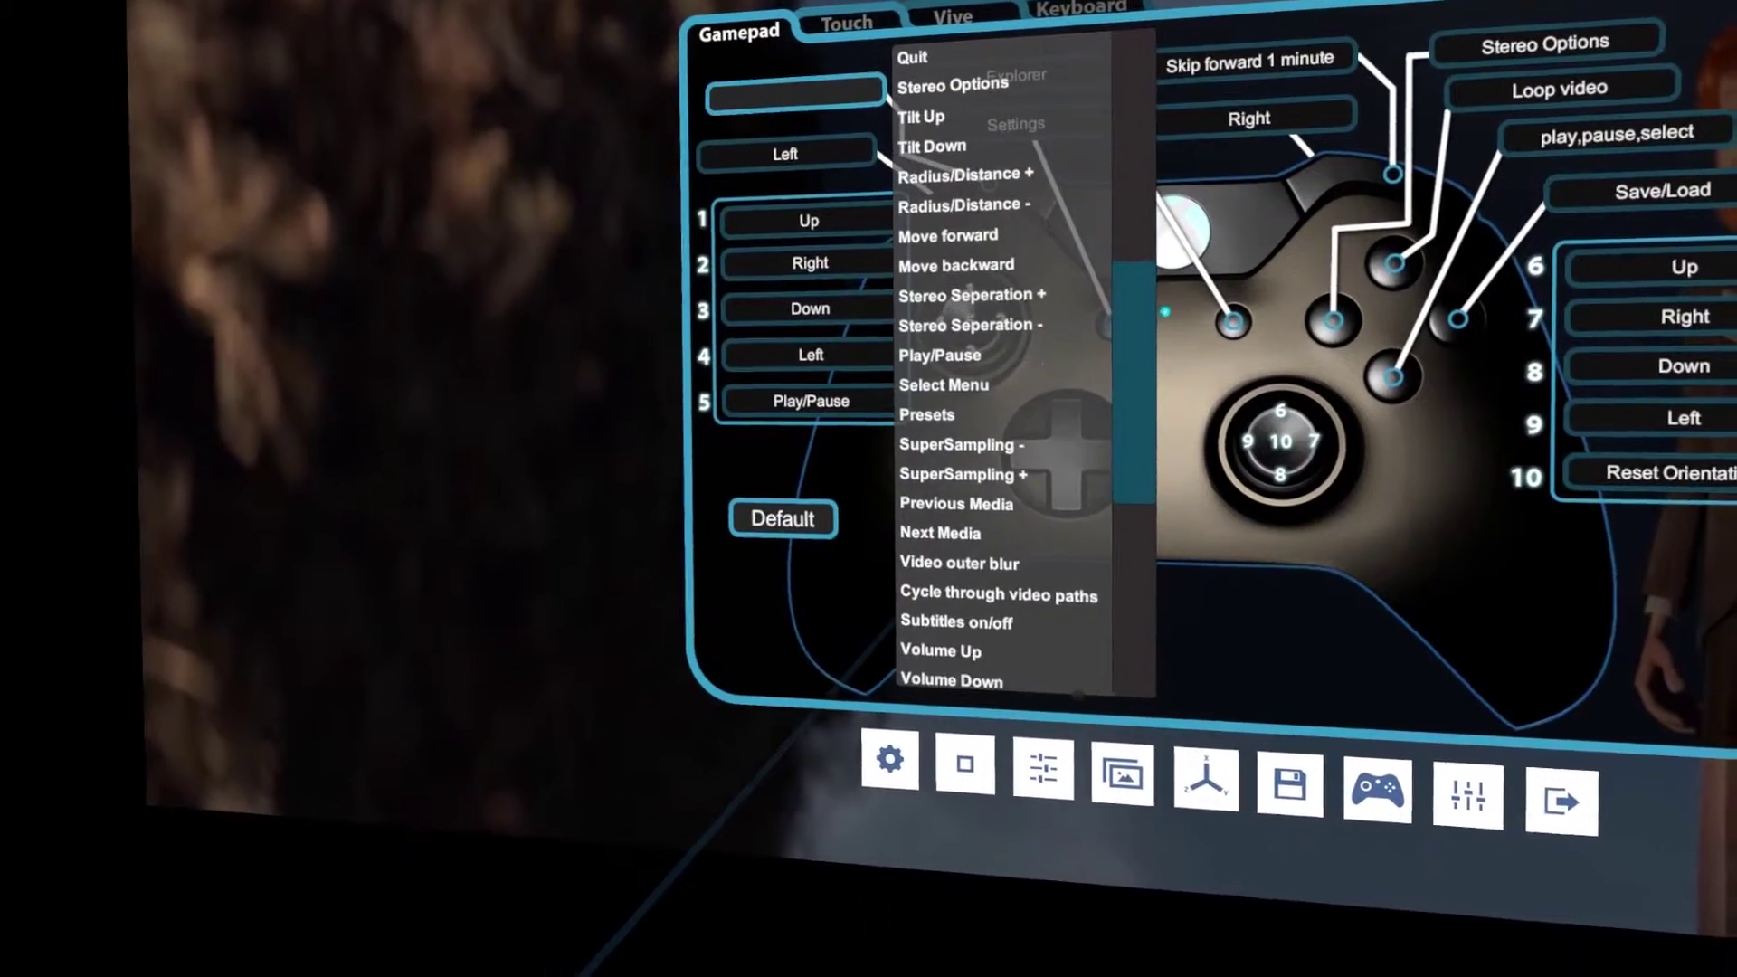
drag(1143, 417, 1133, 152)
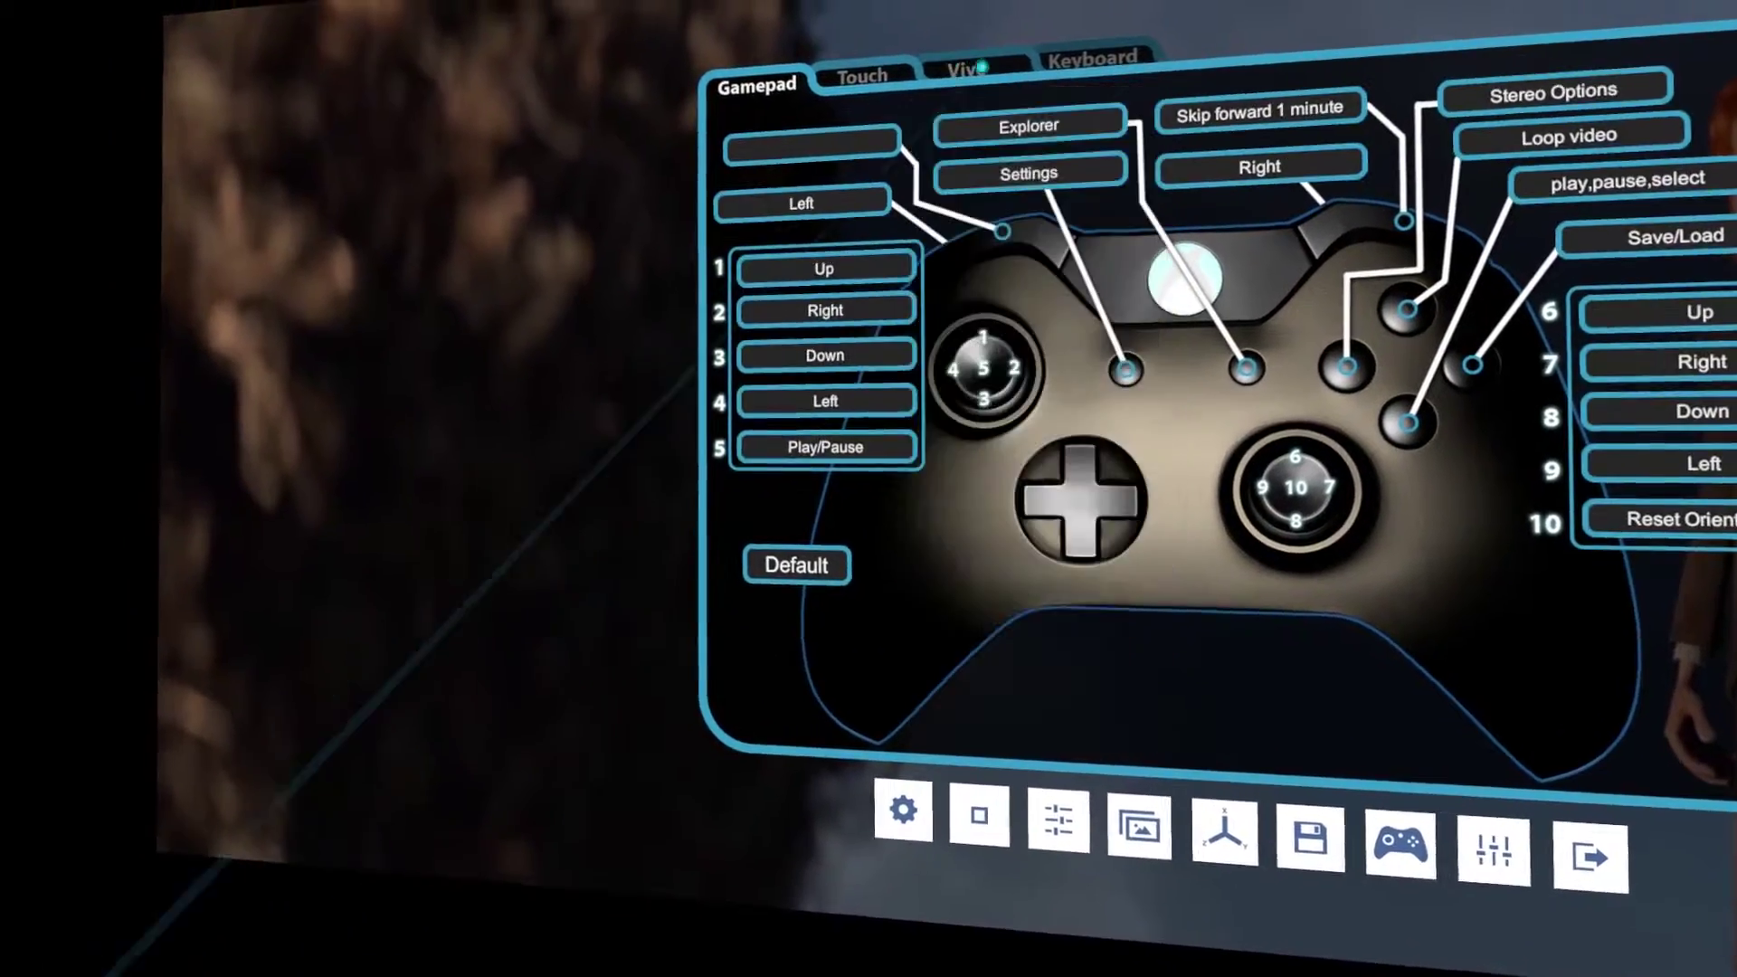
Try assigning Loop video to the gamepad's left shoulder control and Glue UI to Face to left stick direction 1.
click(1029, 126)
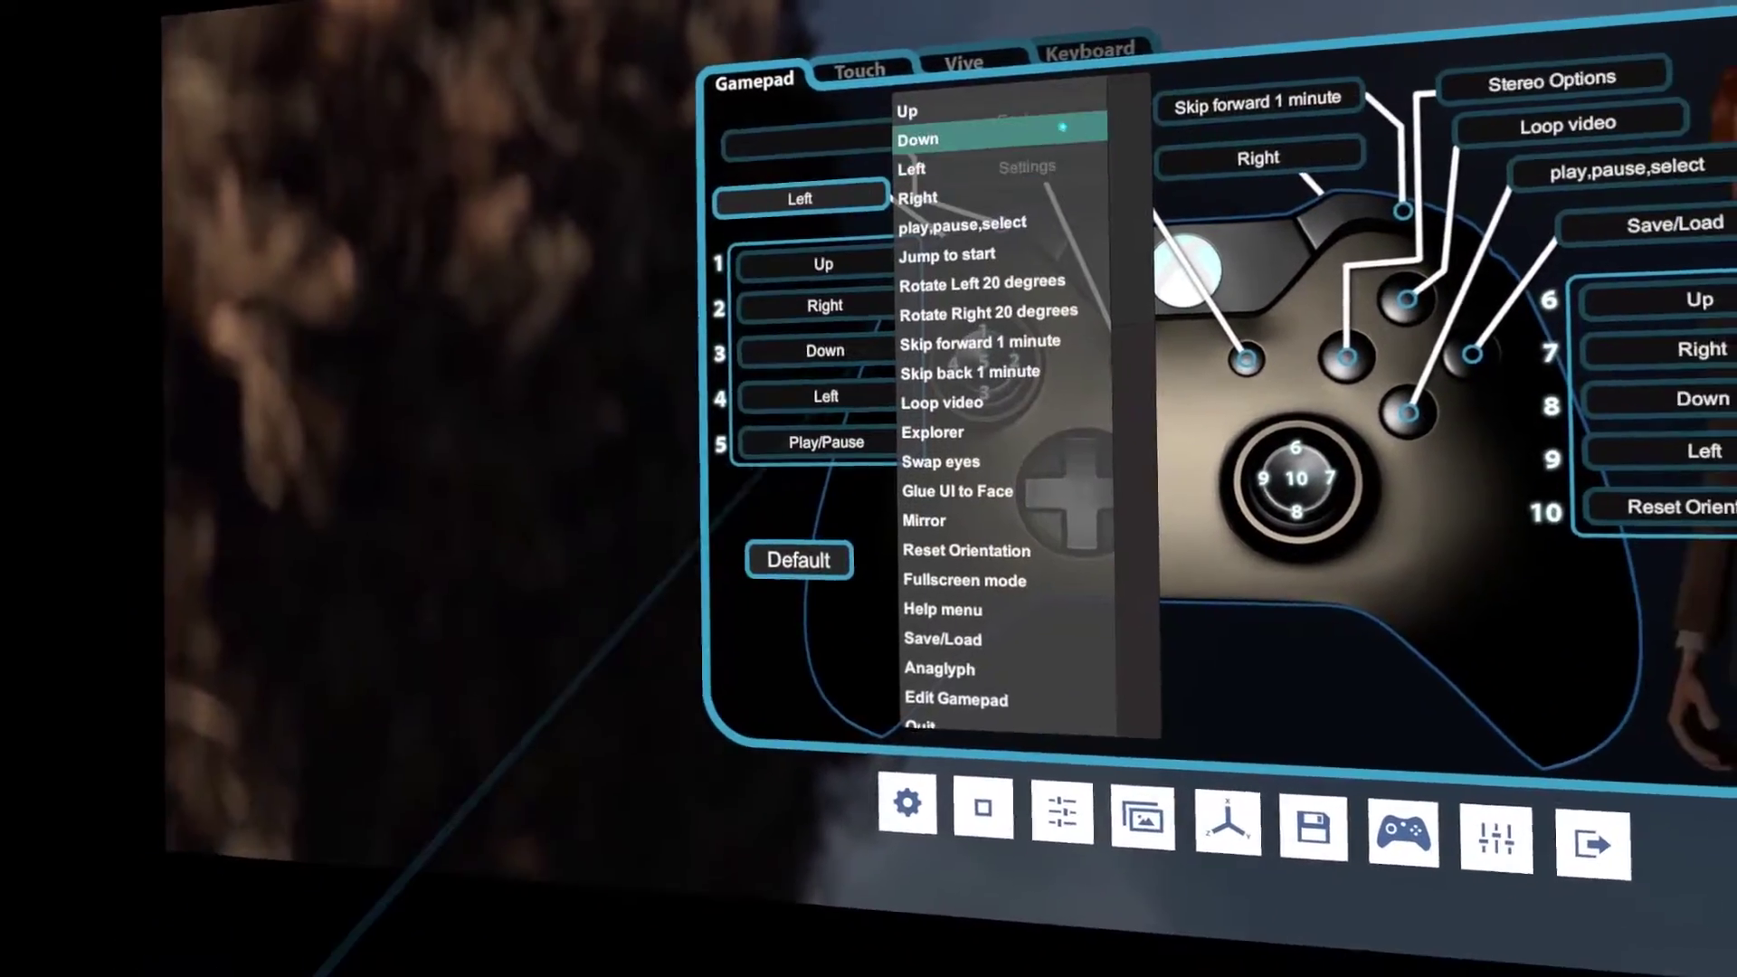
click(995, 401)
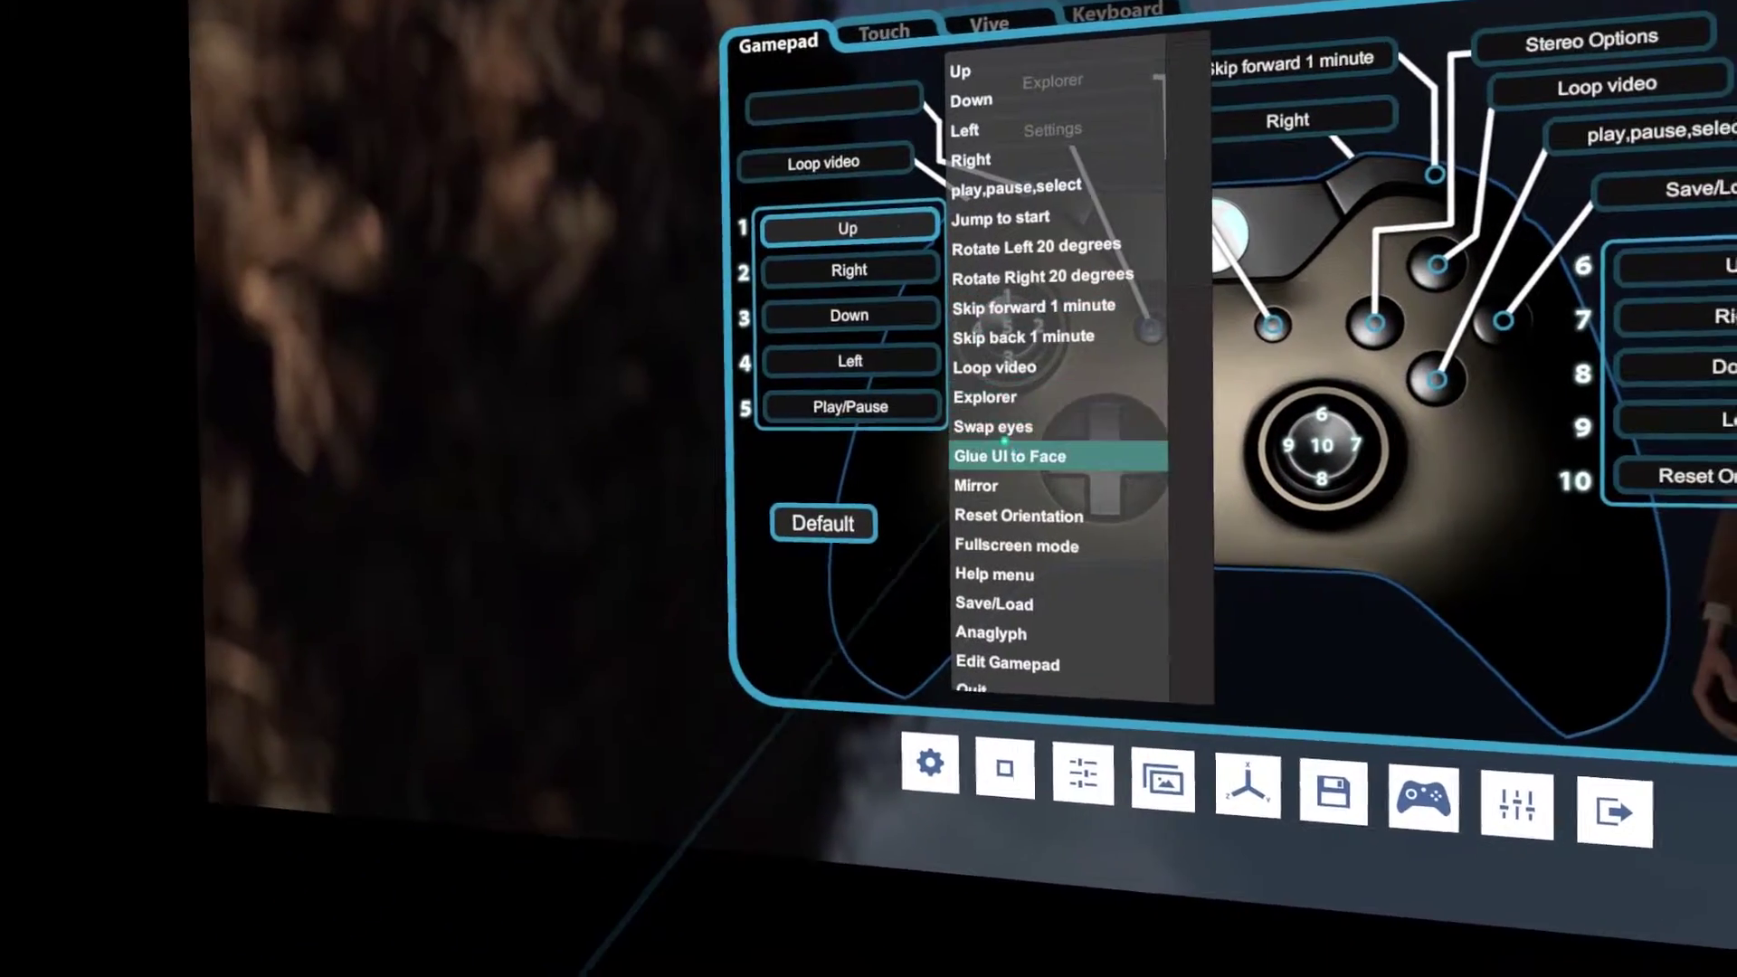
click(1004, 444)
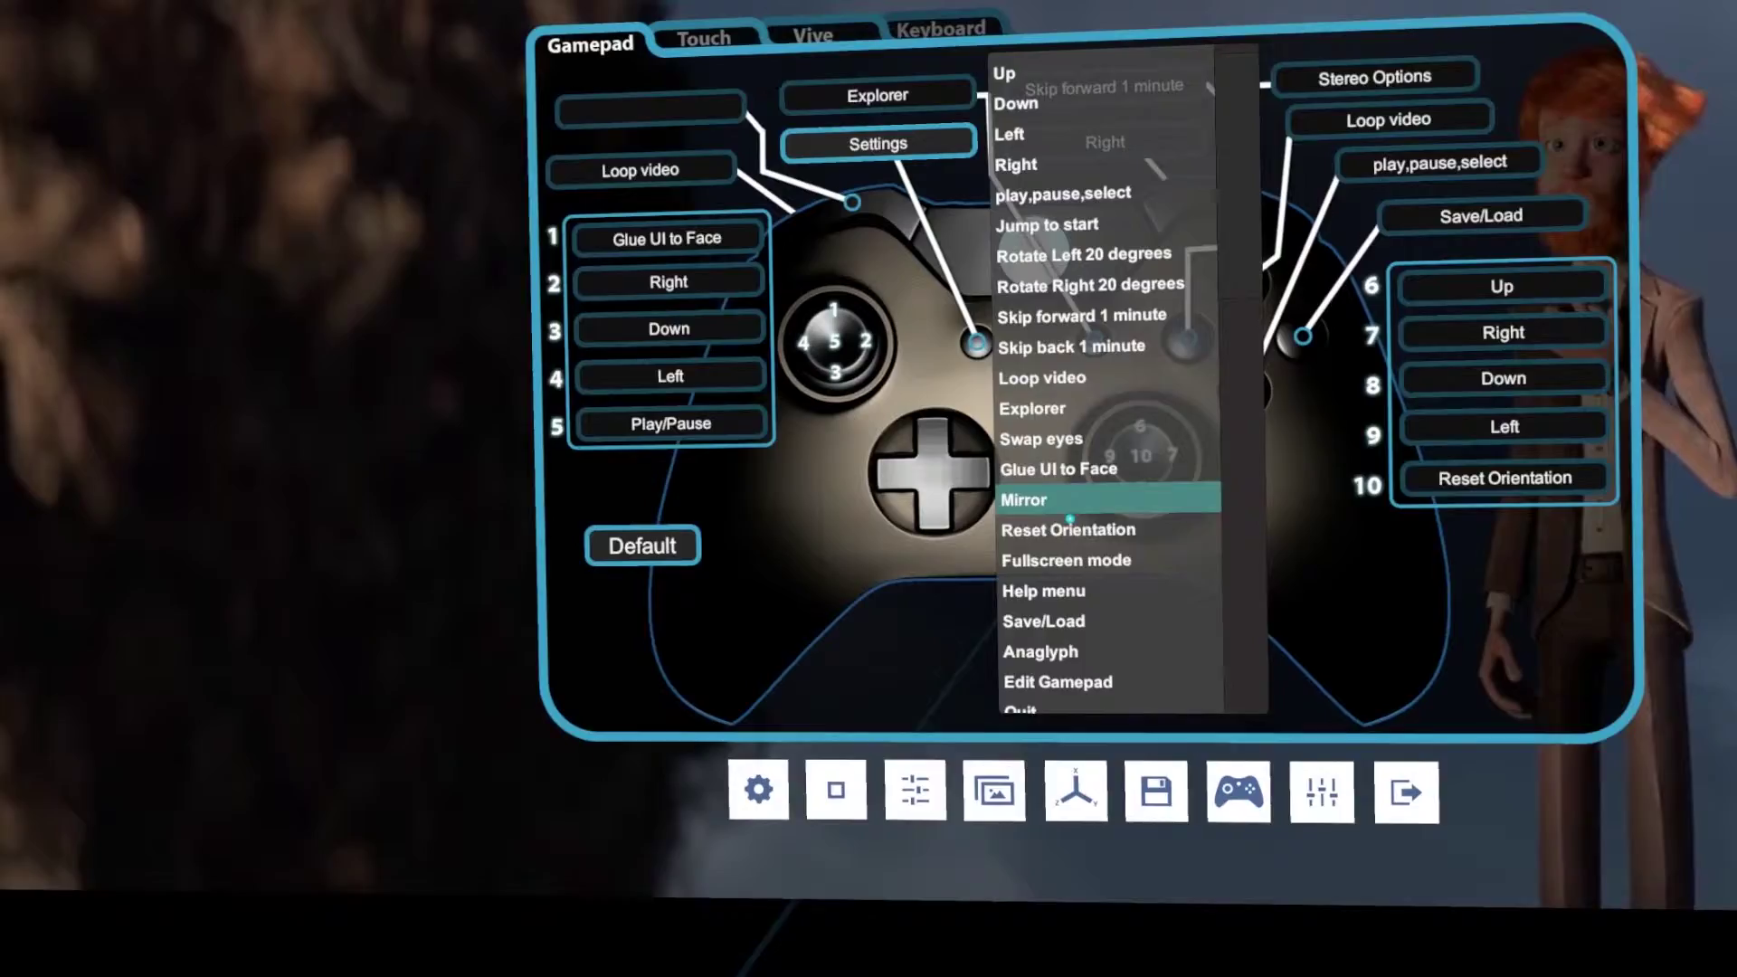
click(1214, 546)
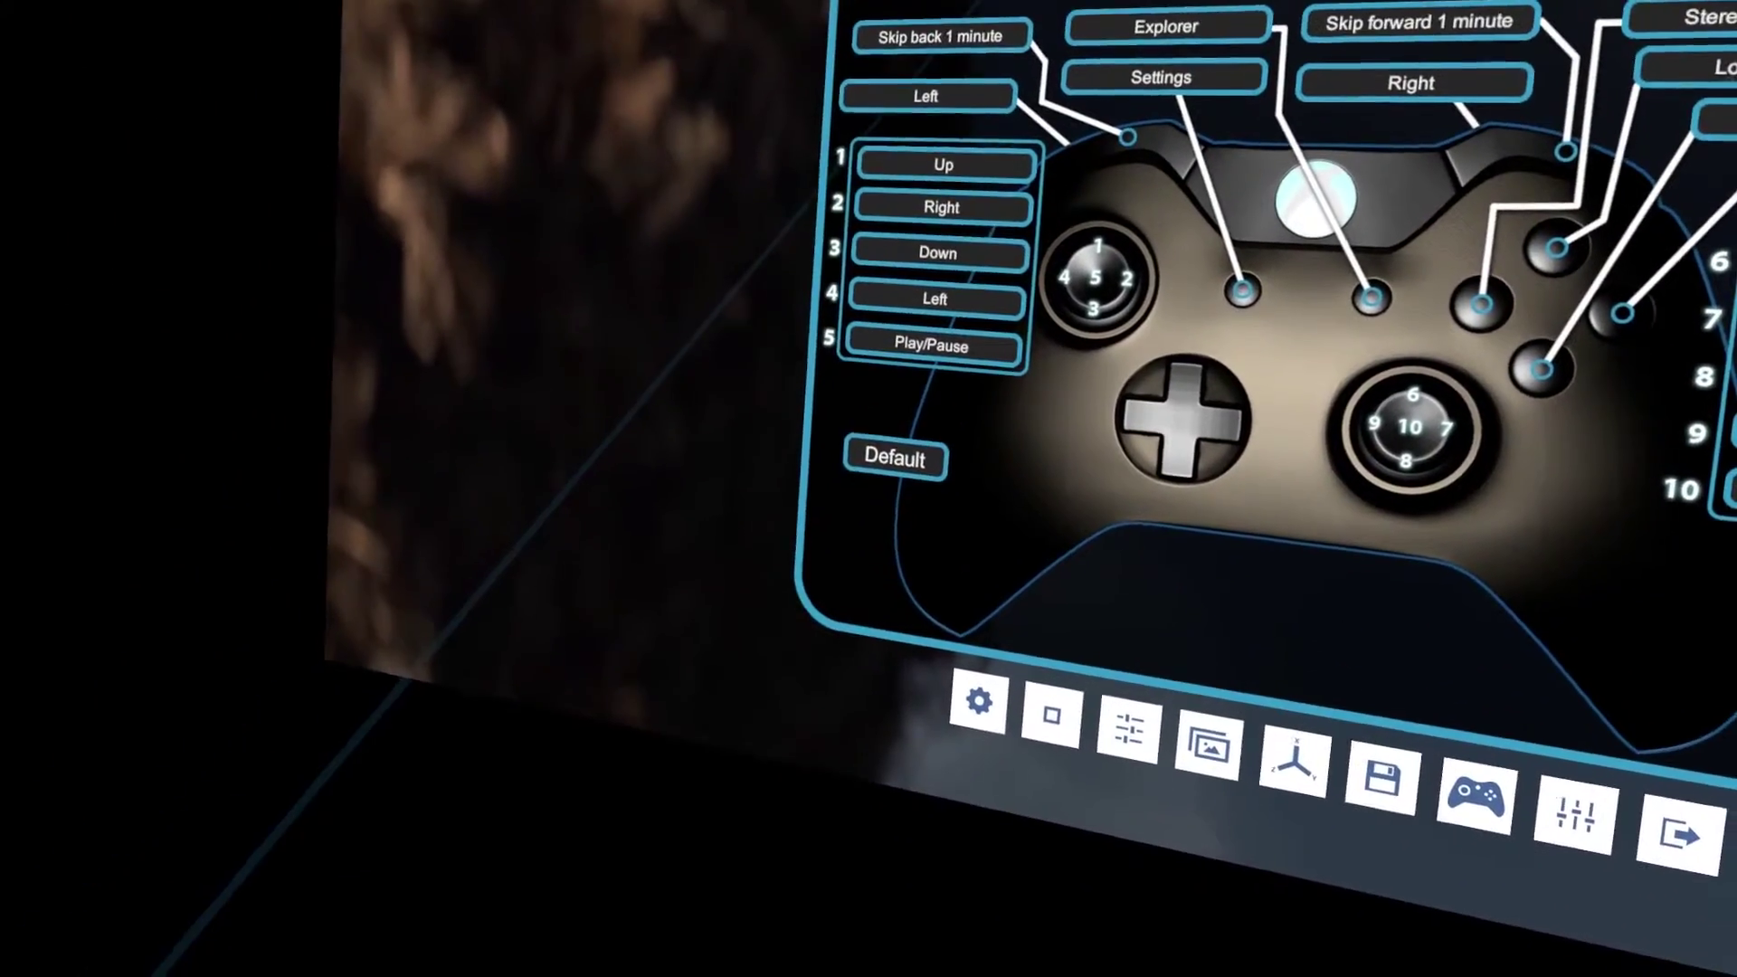
Look through the control layouts of the different devices and reset the Touch controller assignments to default.
click(965, 19)
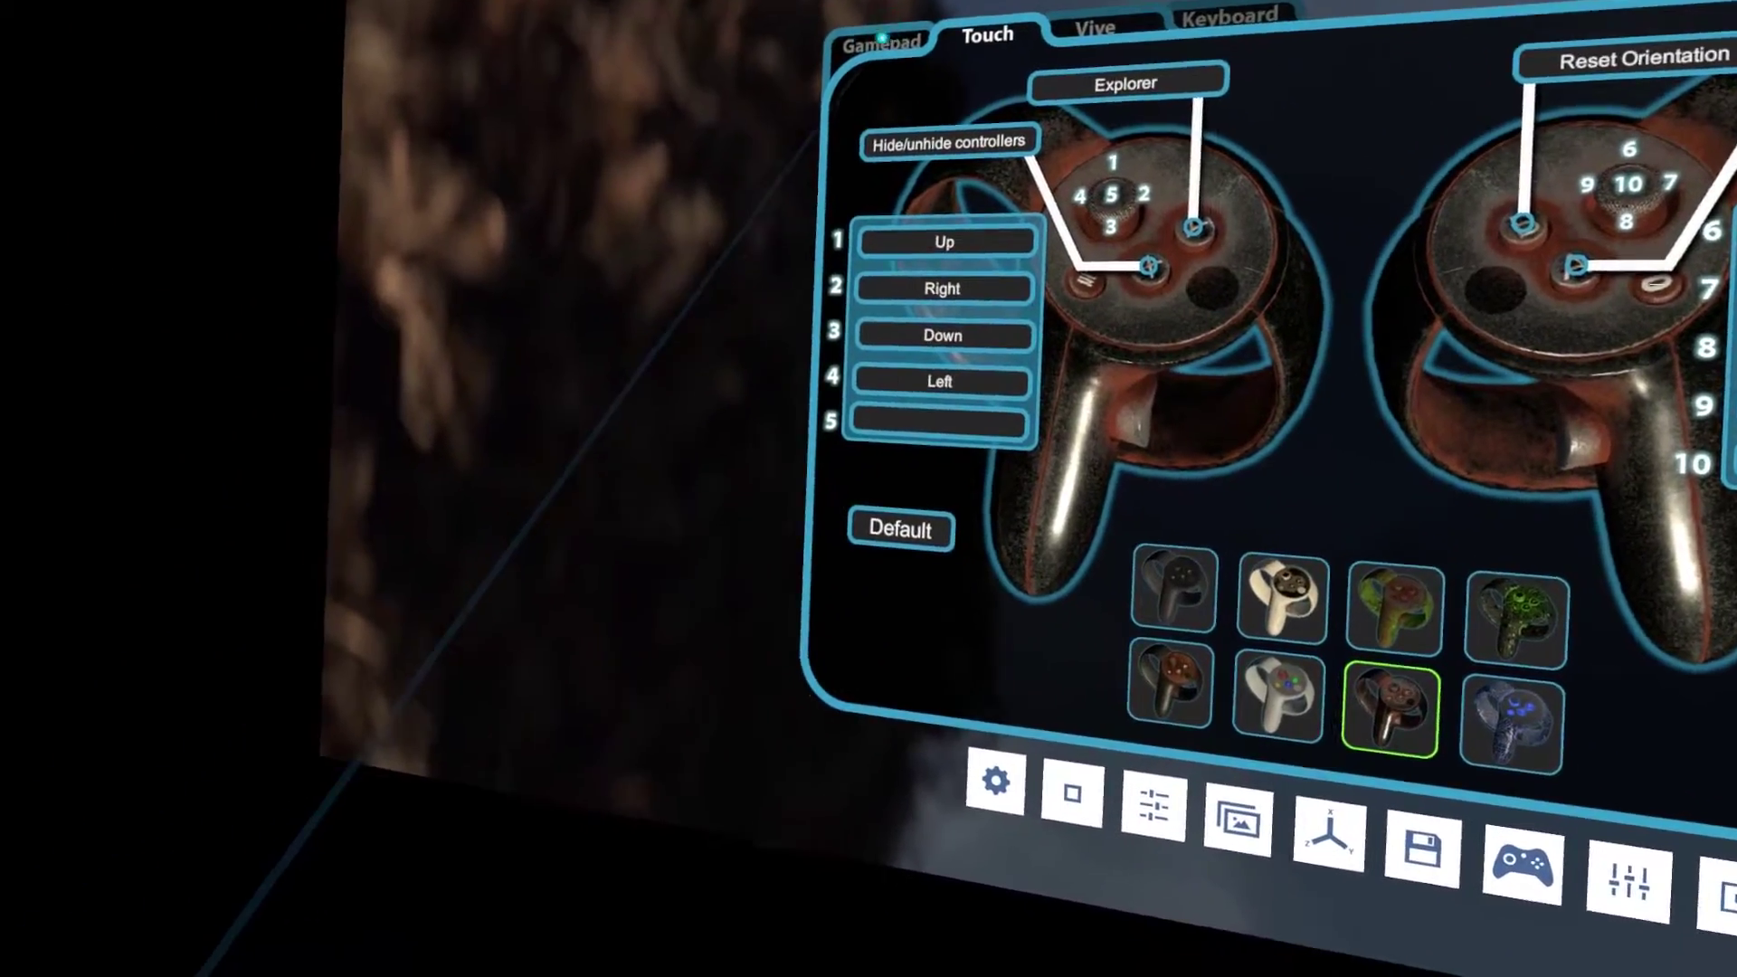
click(883, 39)
click(909, 60)
click(1051, 56)
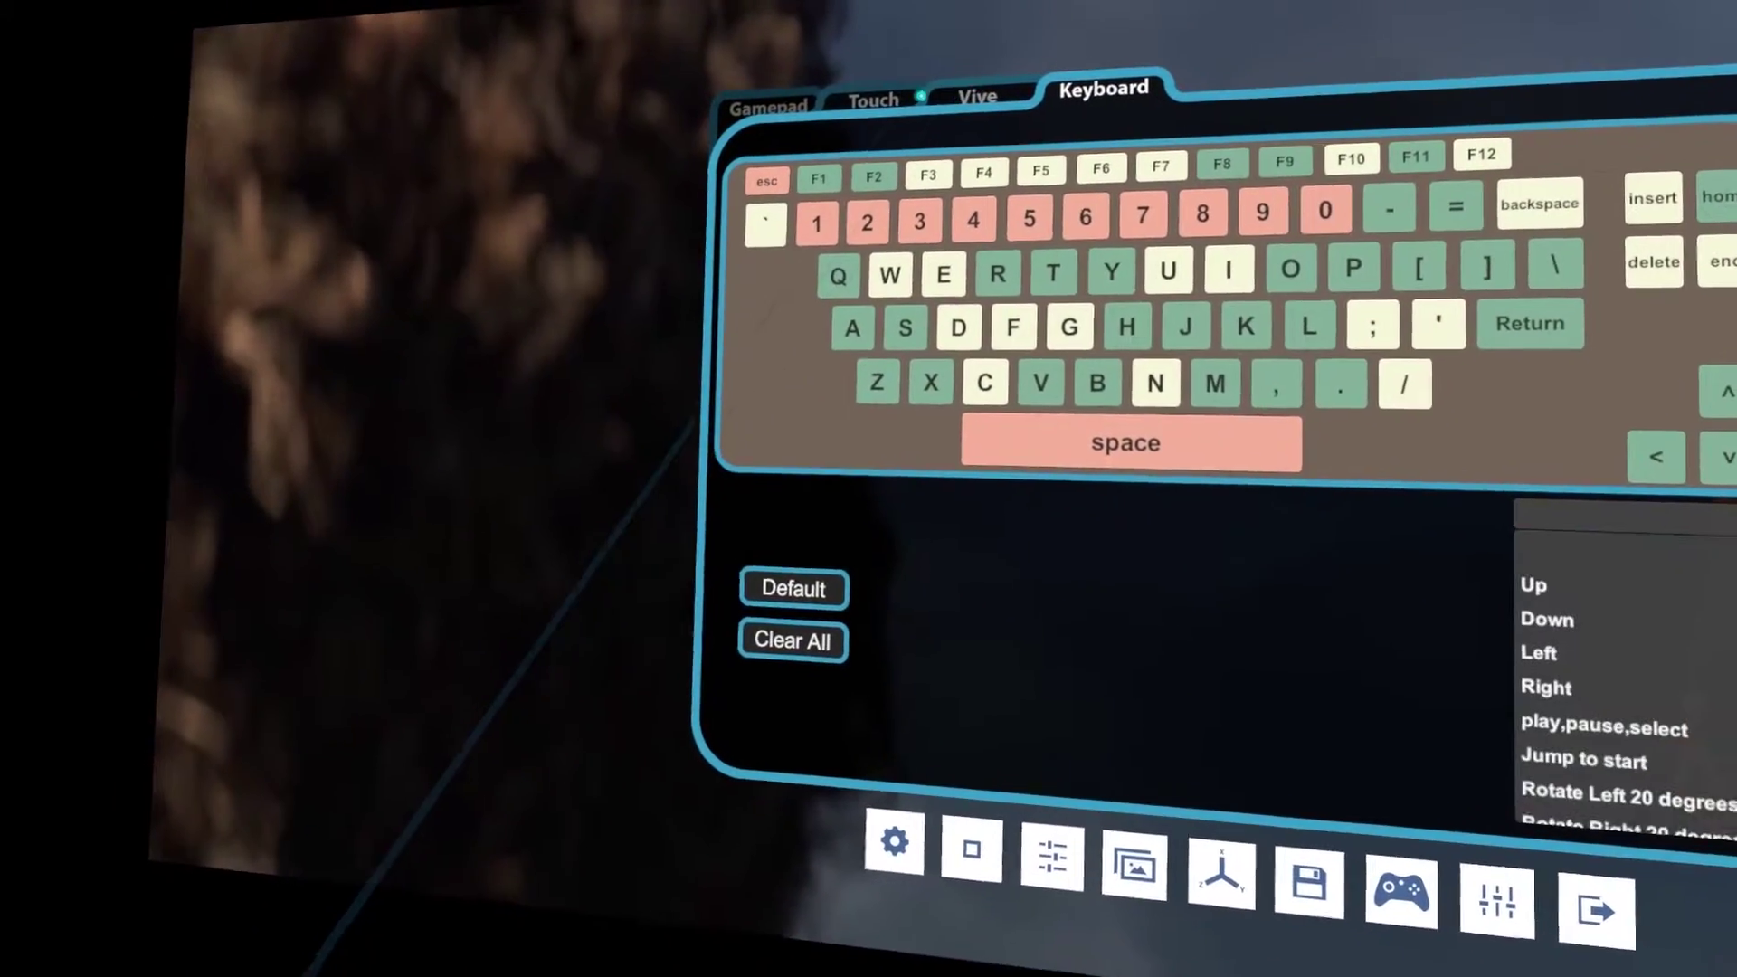
click(981, 112)
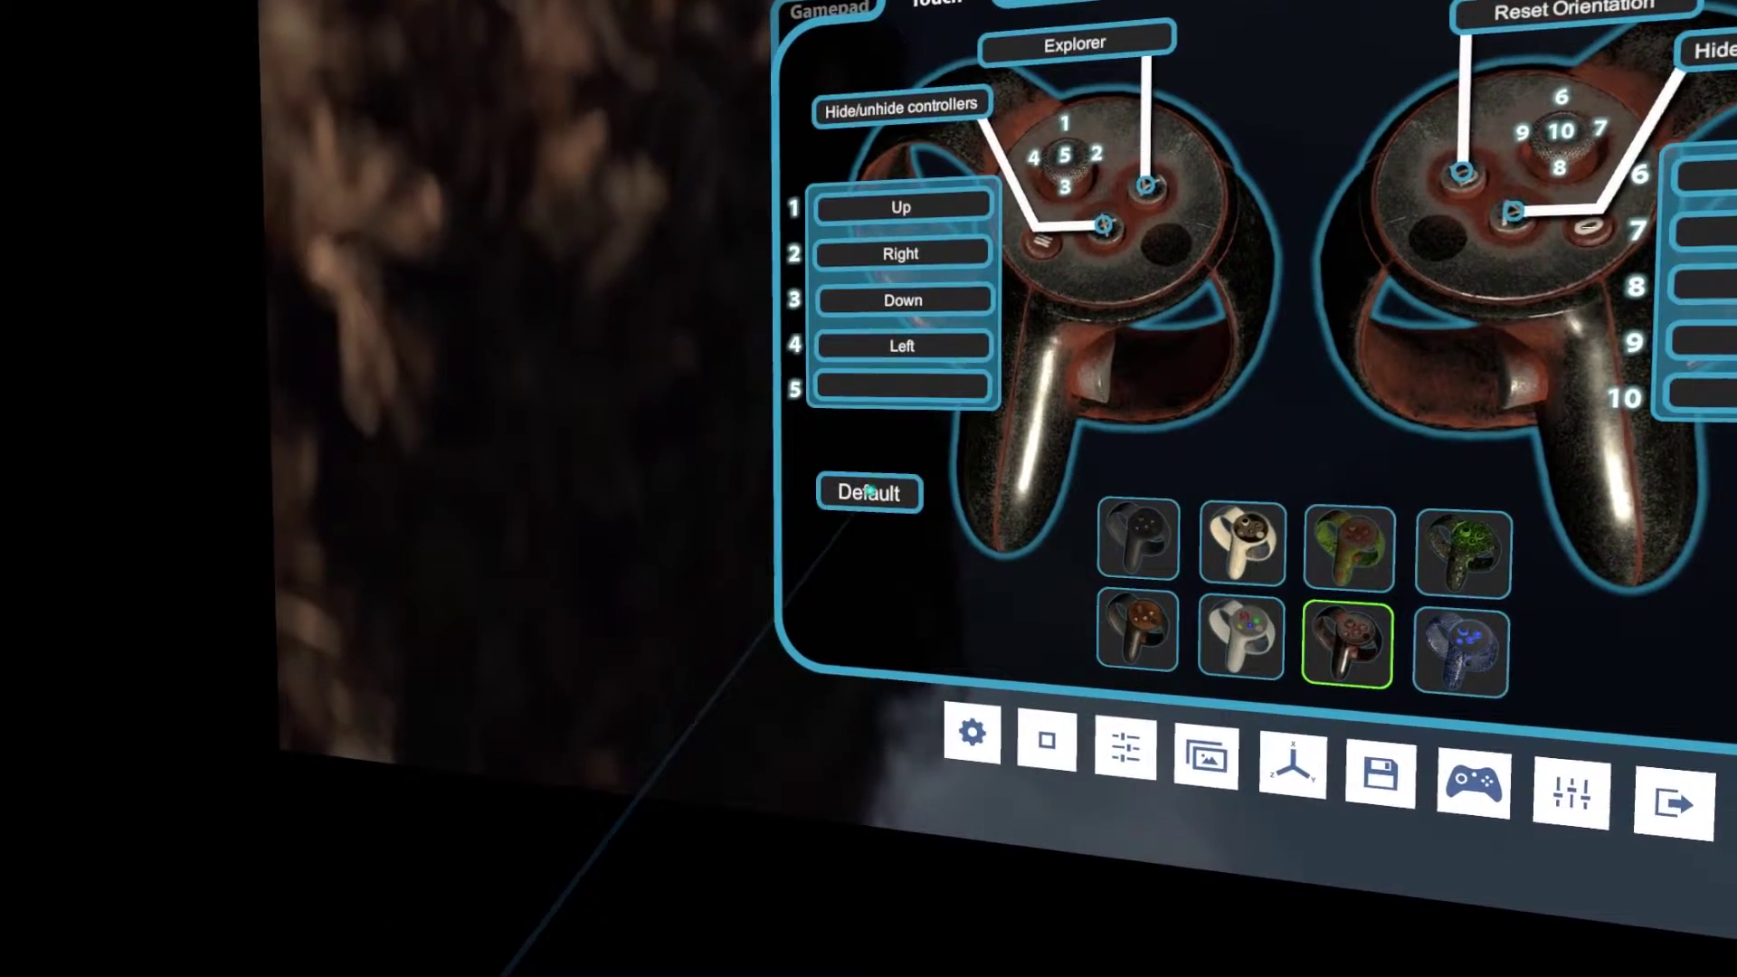
click(869, 490)
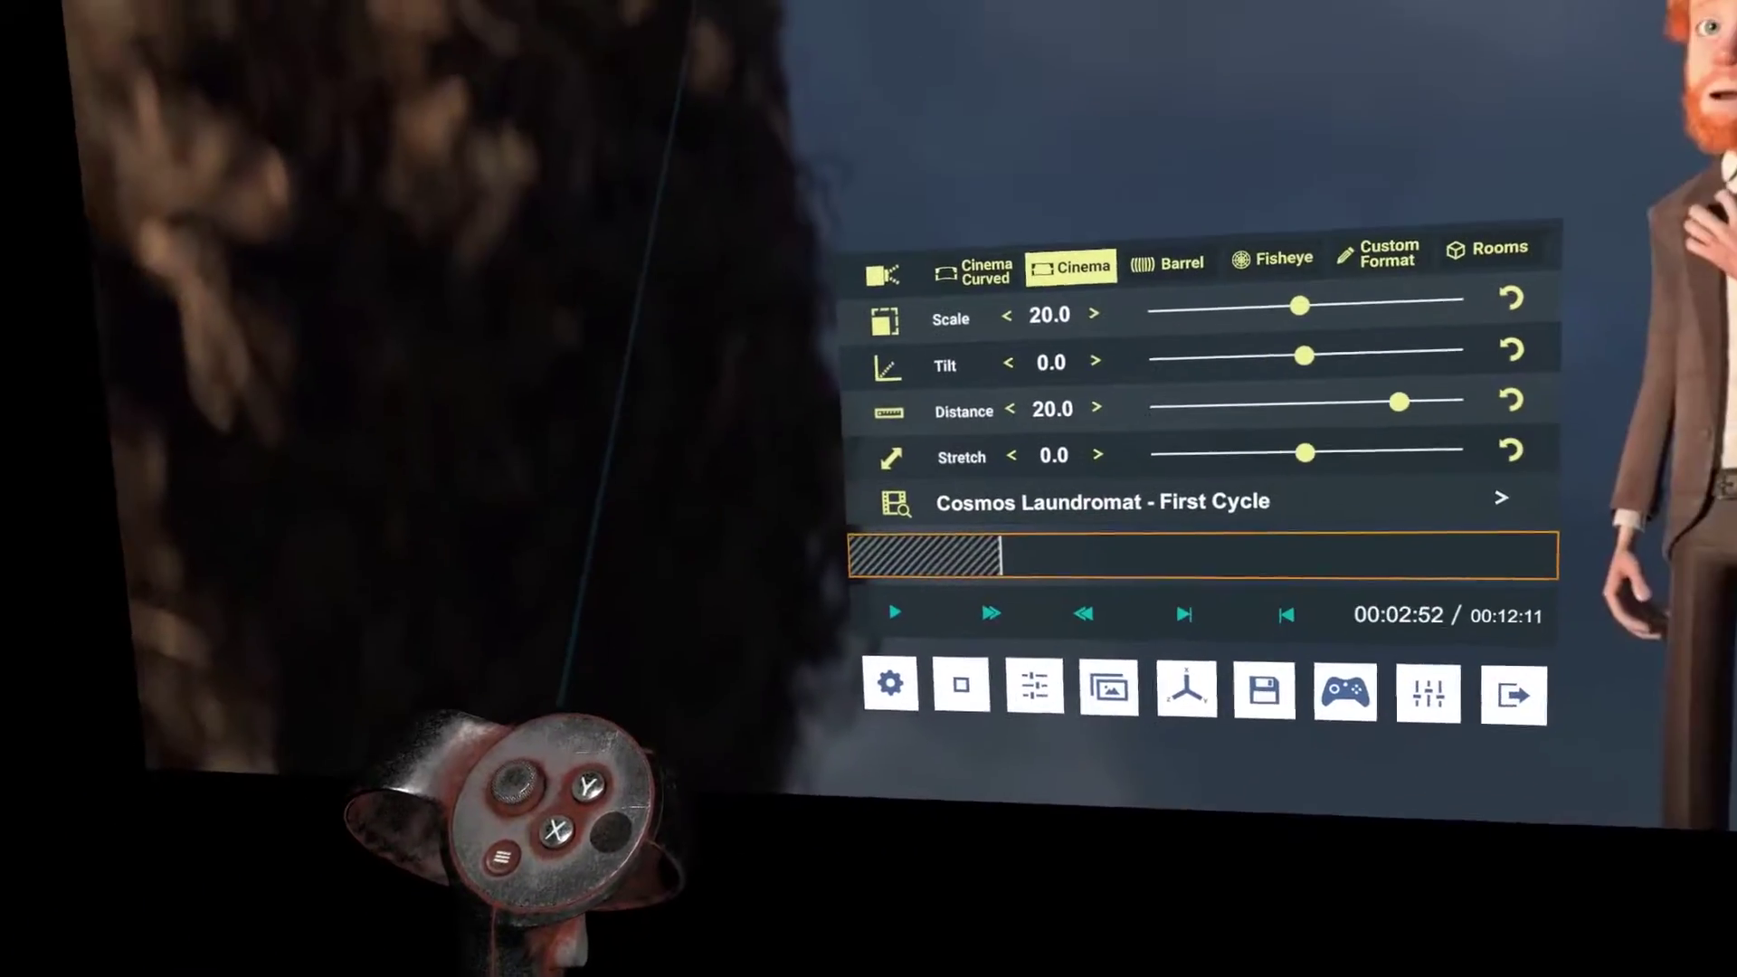
Try the file explorer shortcut by showing and hiding the explorer, and reopen the device control settings.
key(x)
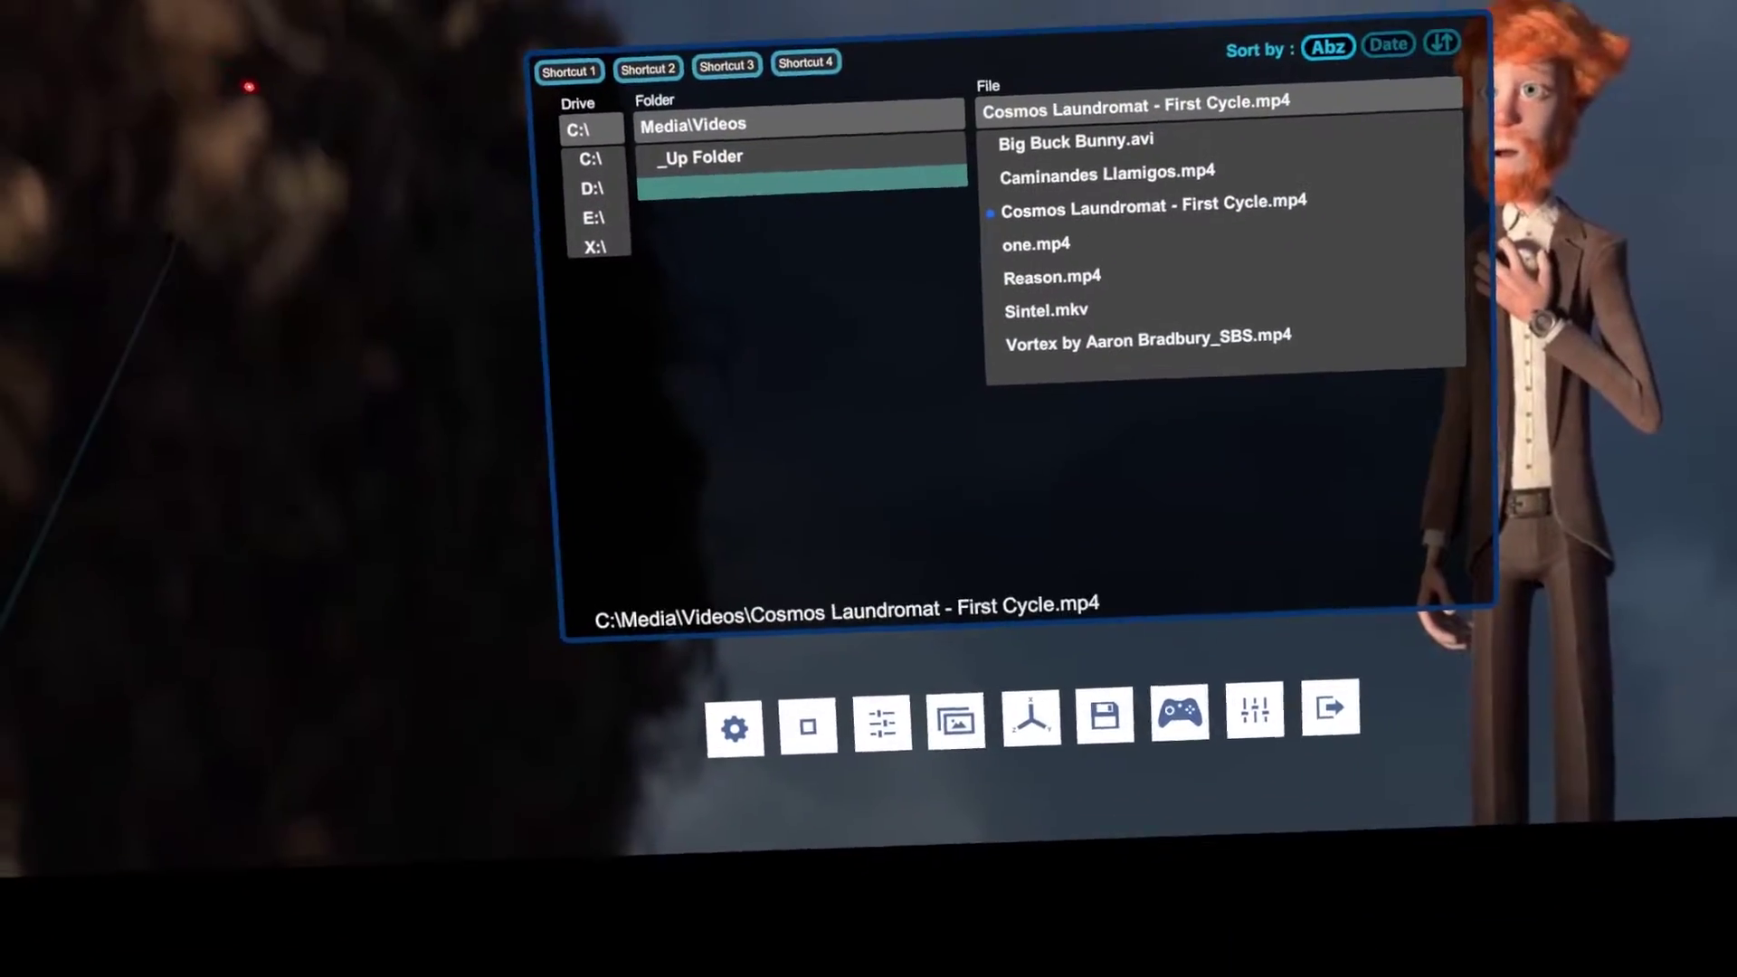
key(x)
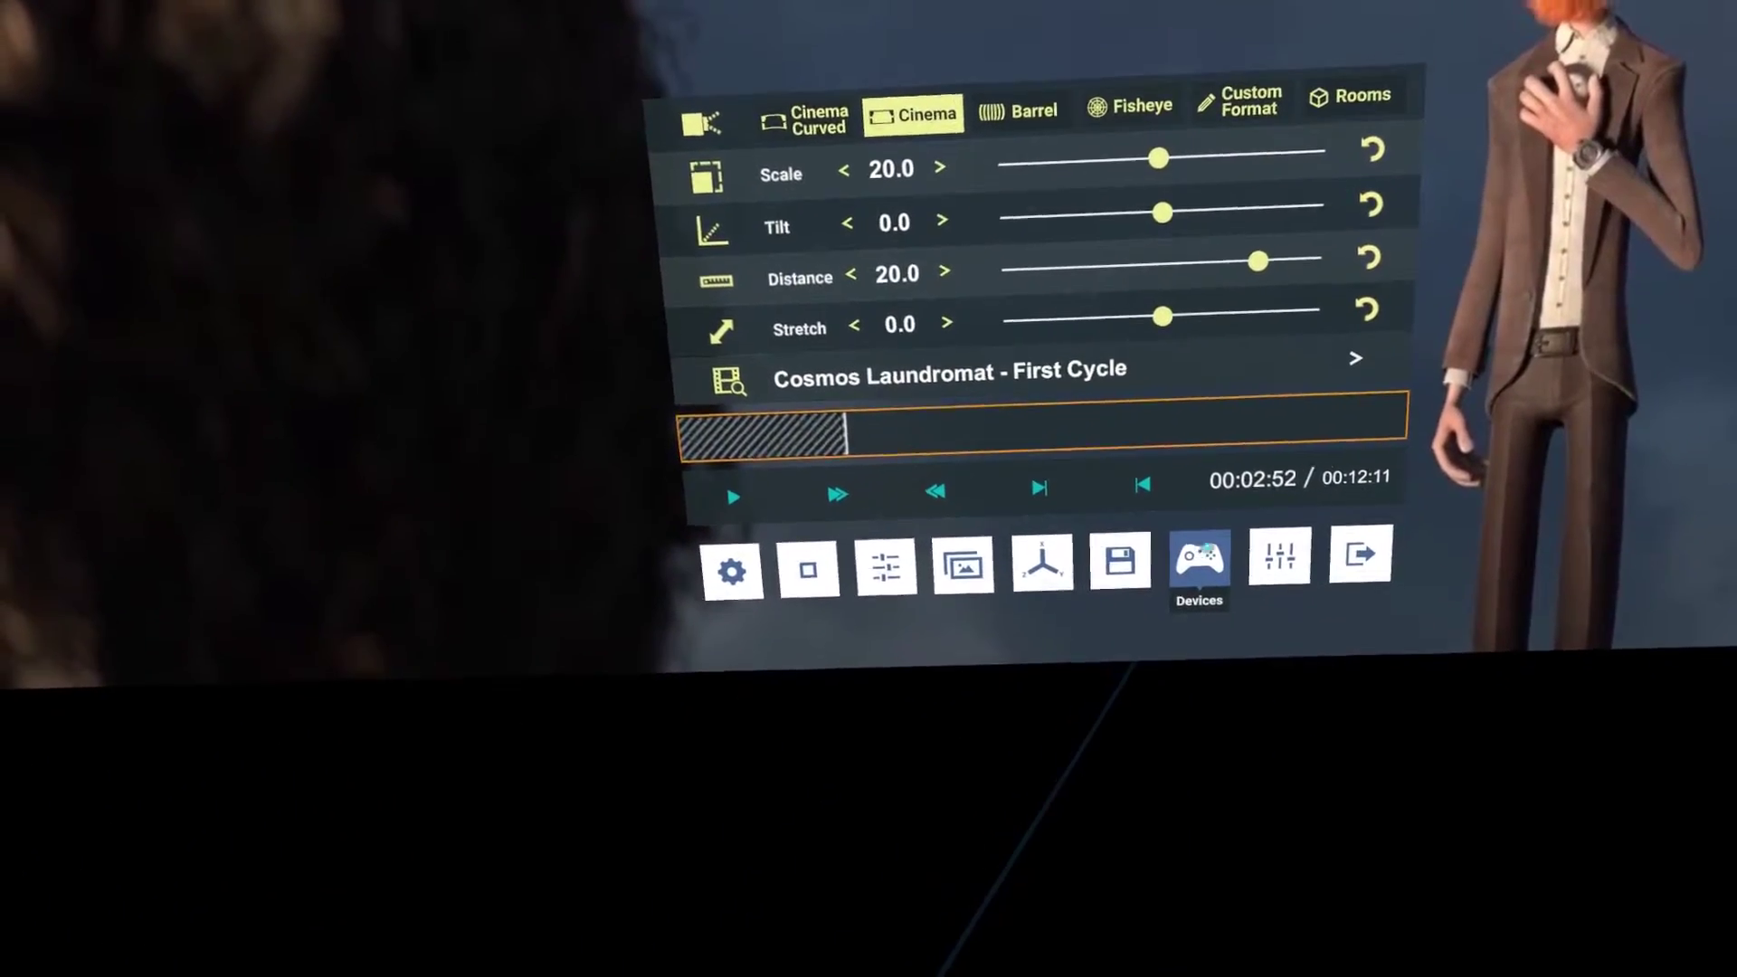
click(1200, 559)
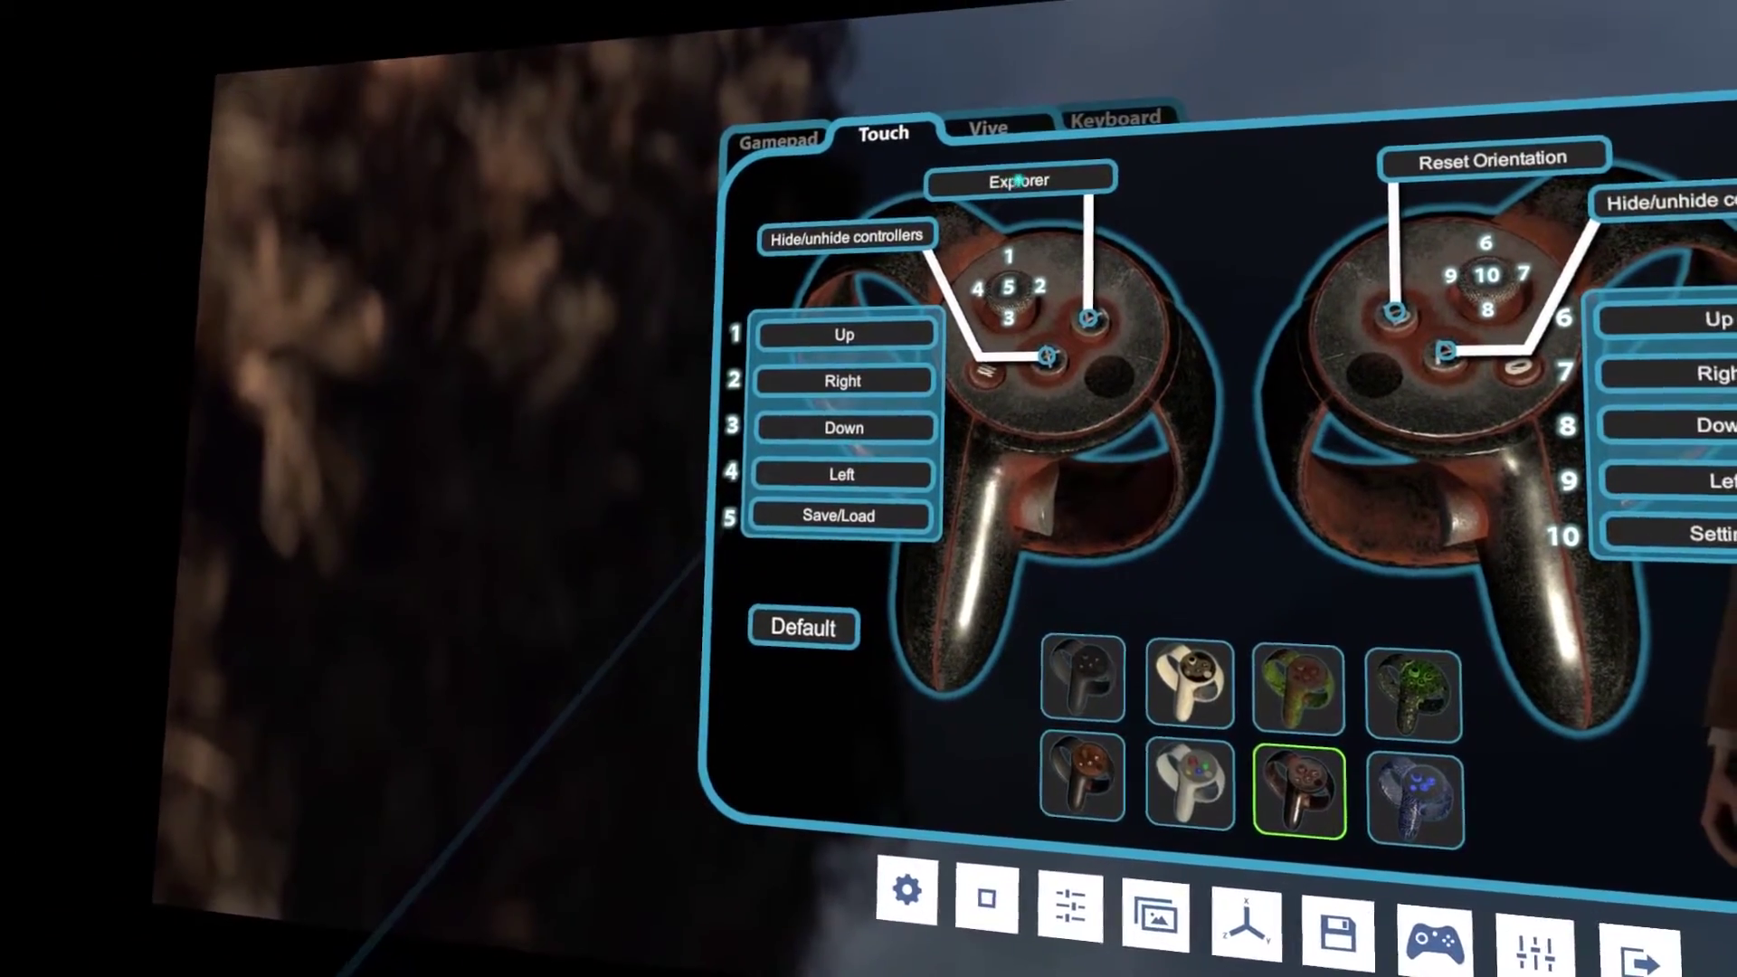
Try assigning Presets to the left Touch controller button that is set to Explorer.
click(1019, 180)
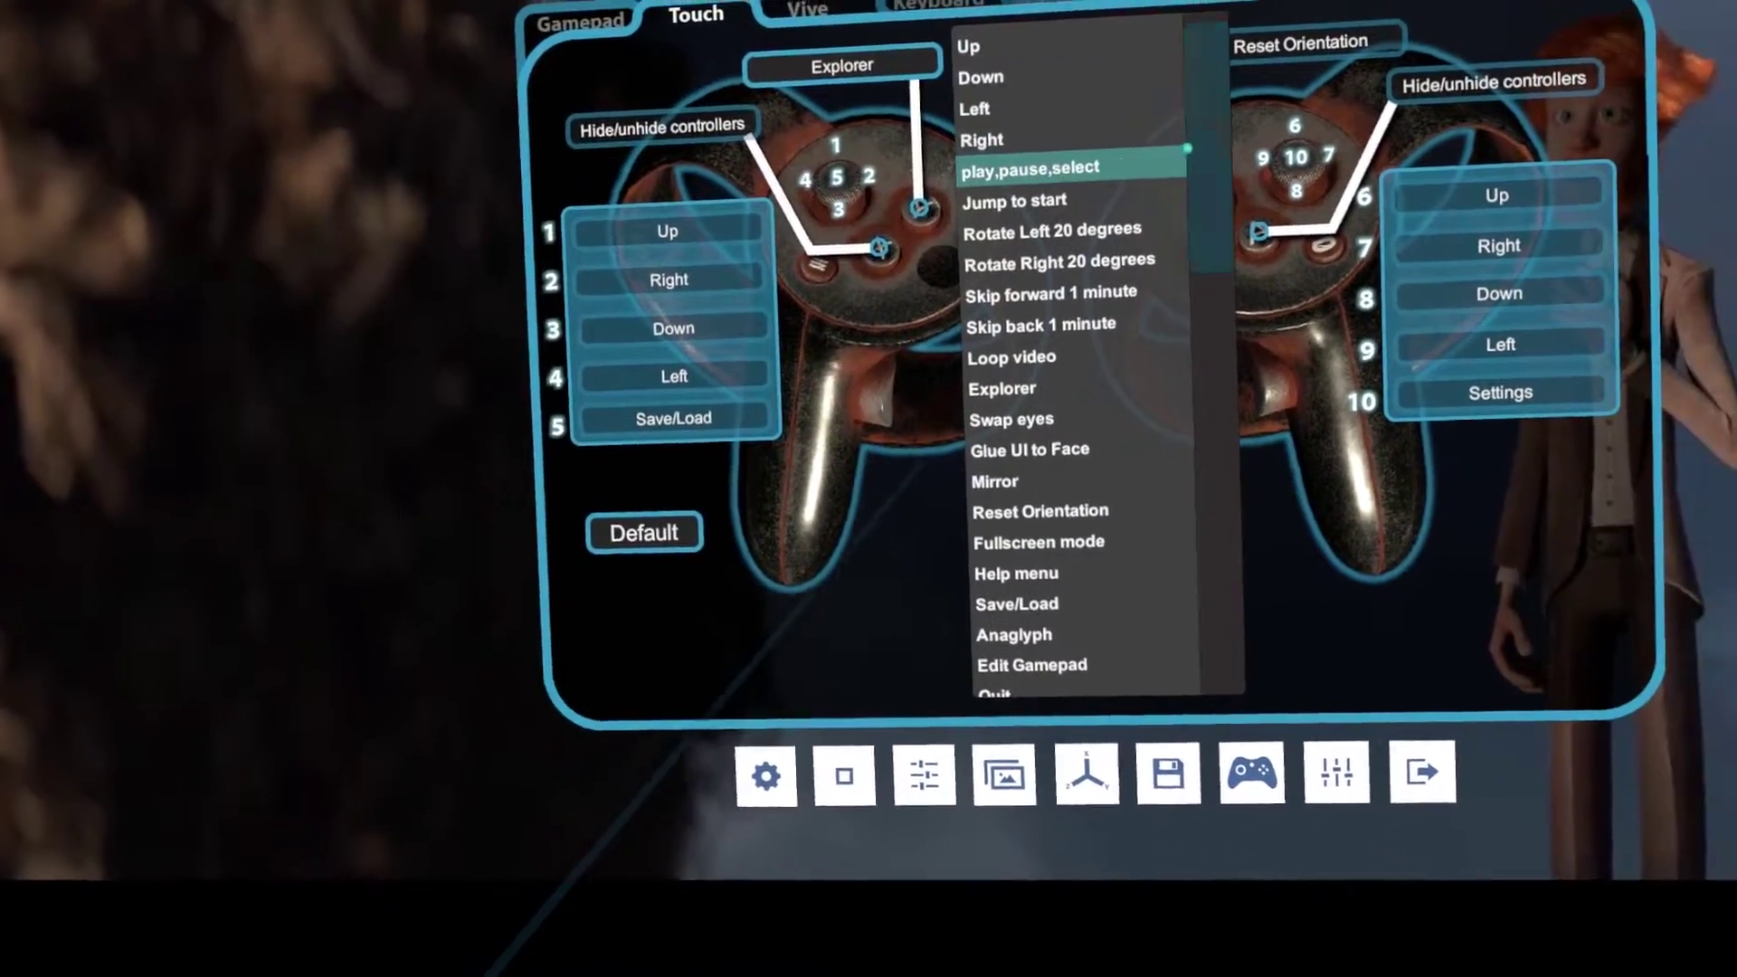
scroll(1194, 162, down, 10)
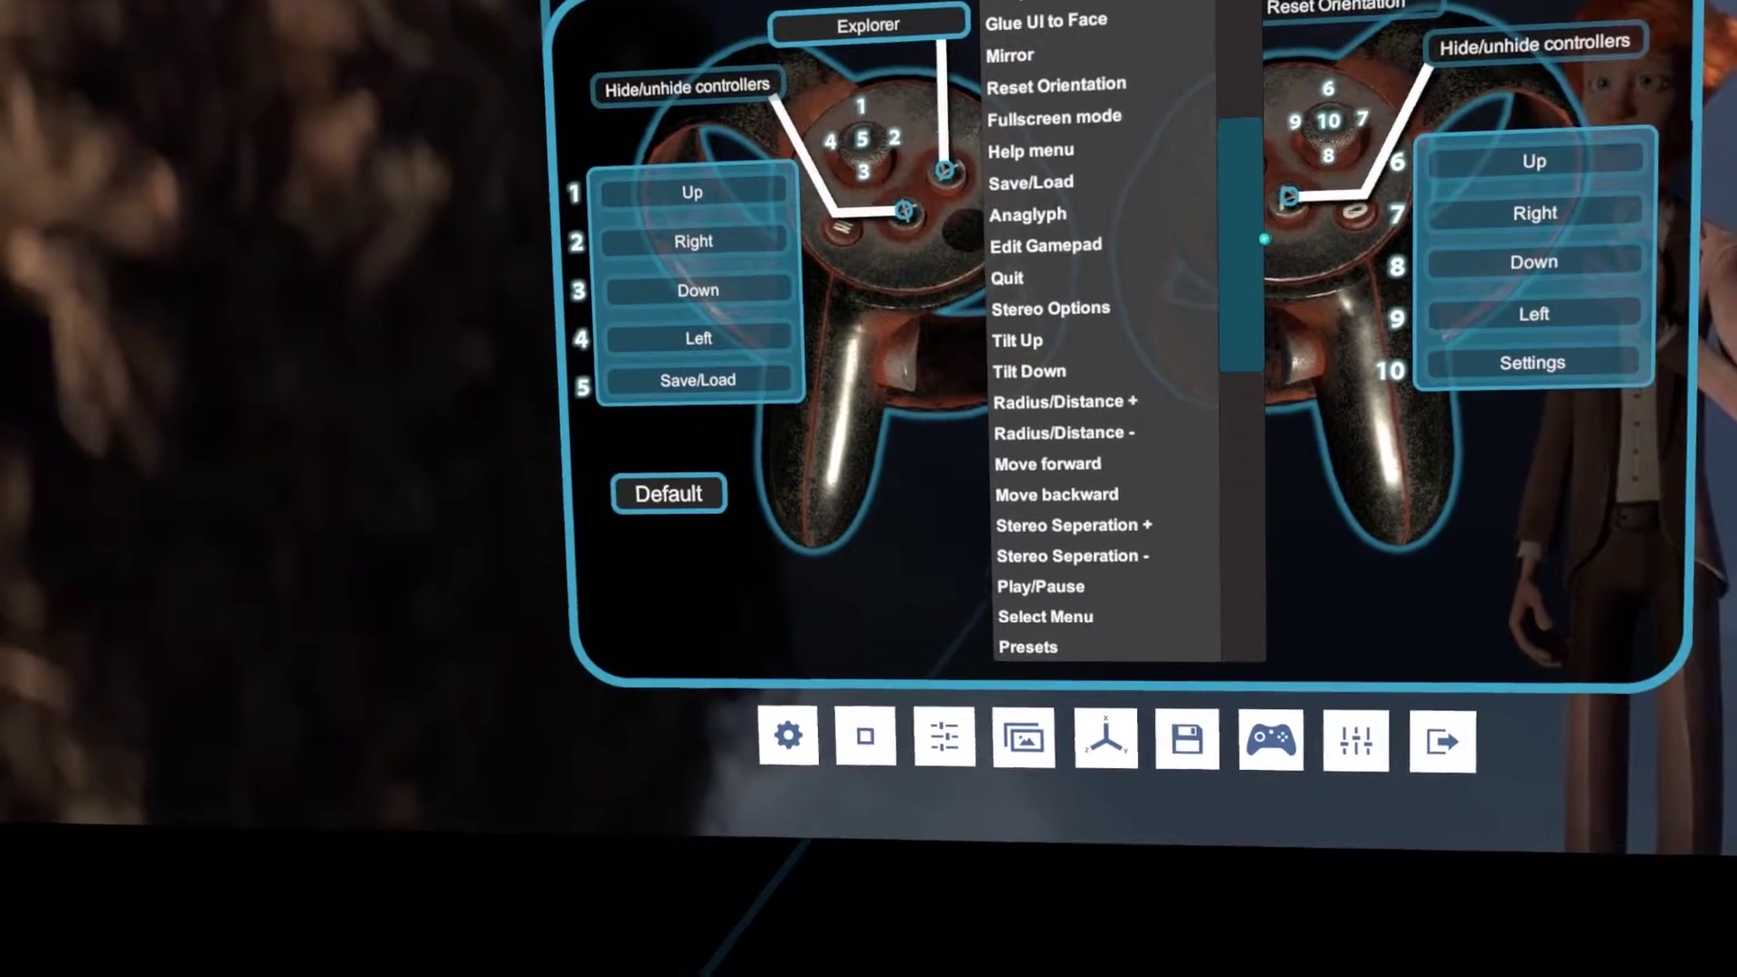
scroll(1264, 239, down, 5)
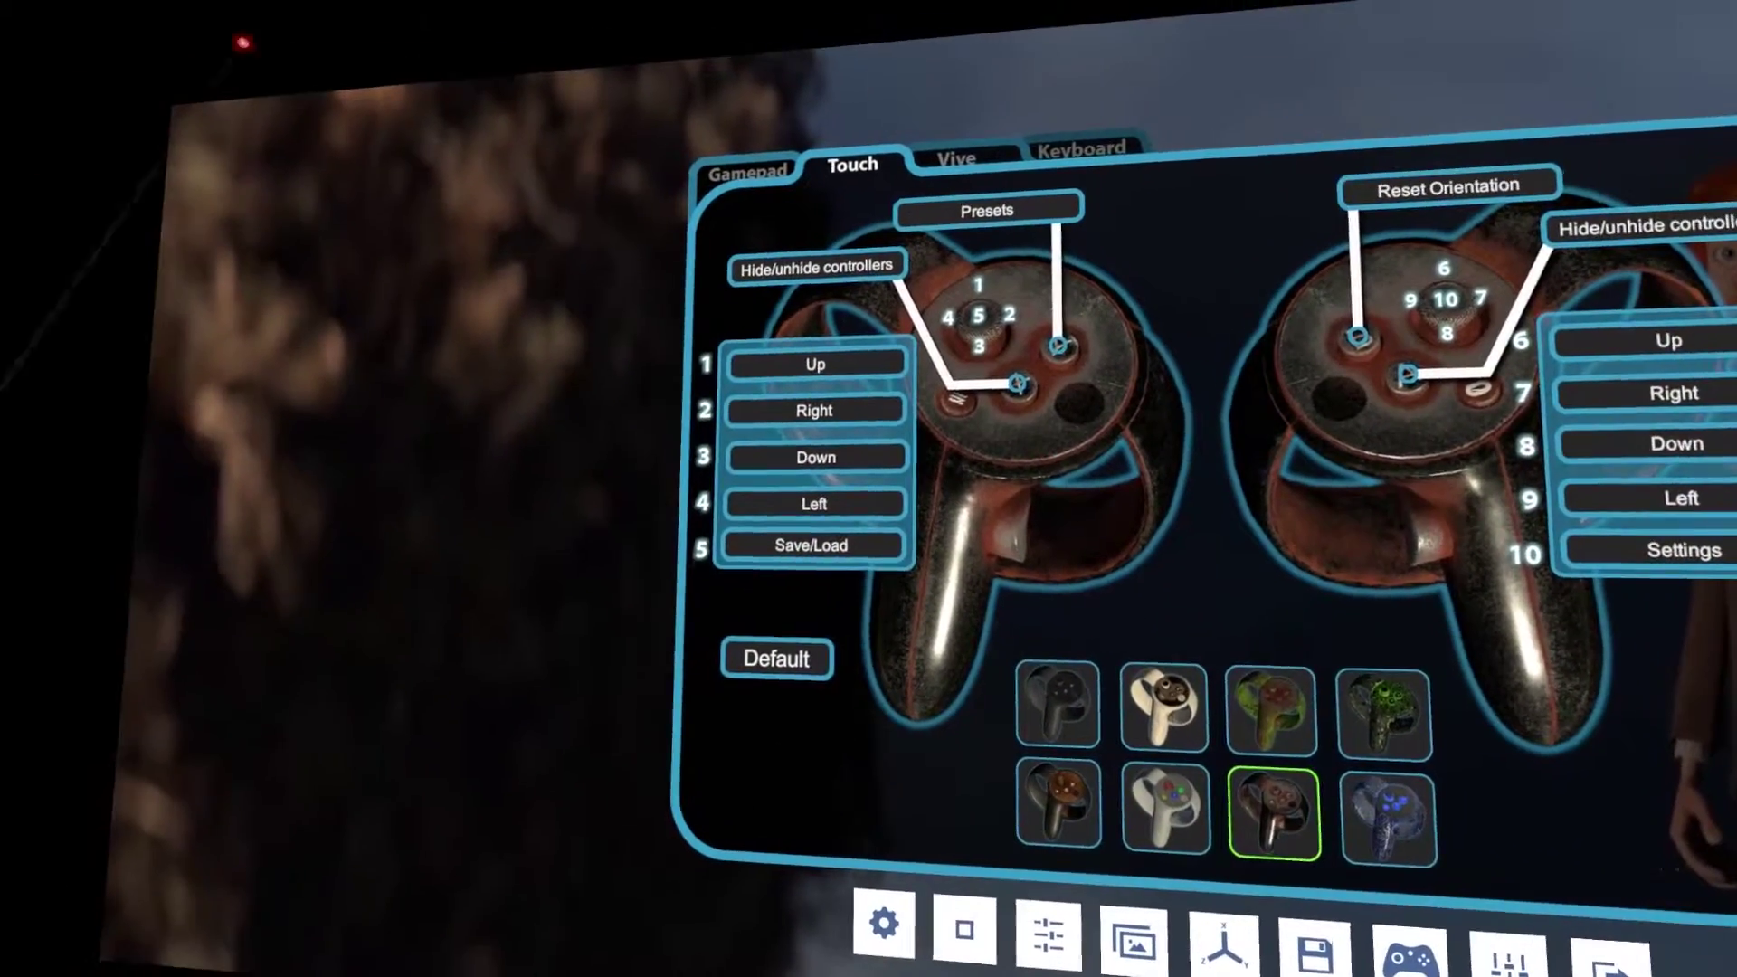
key(Escape)
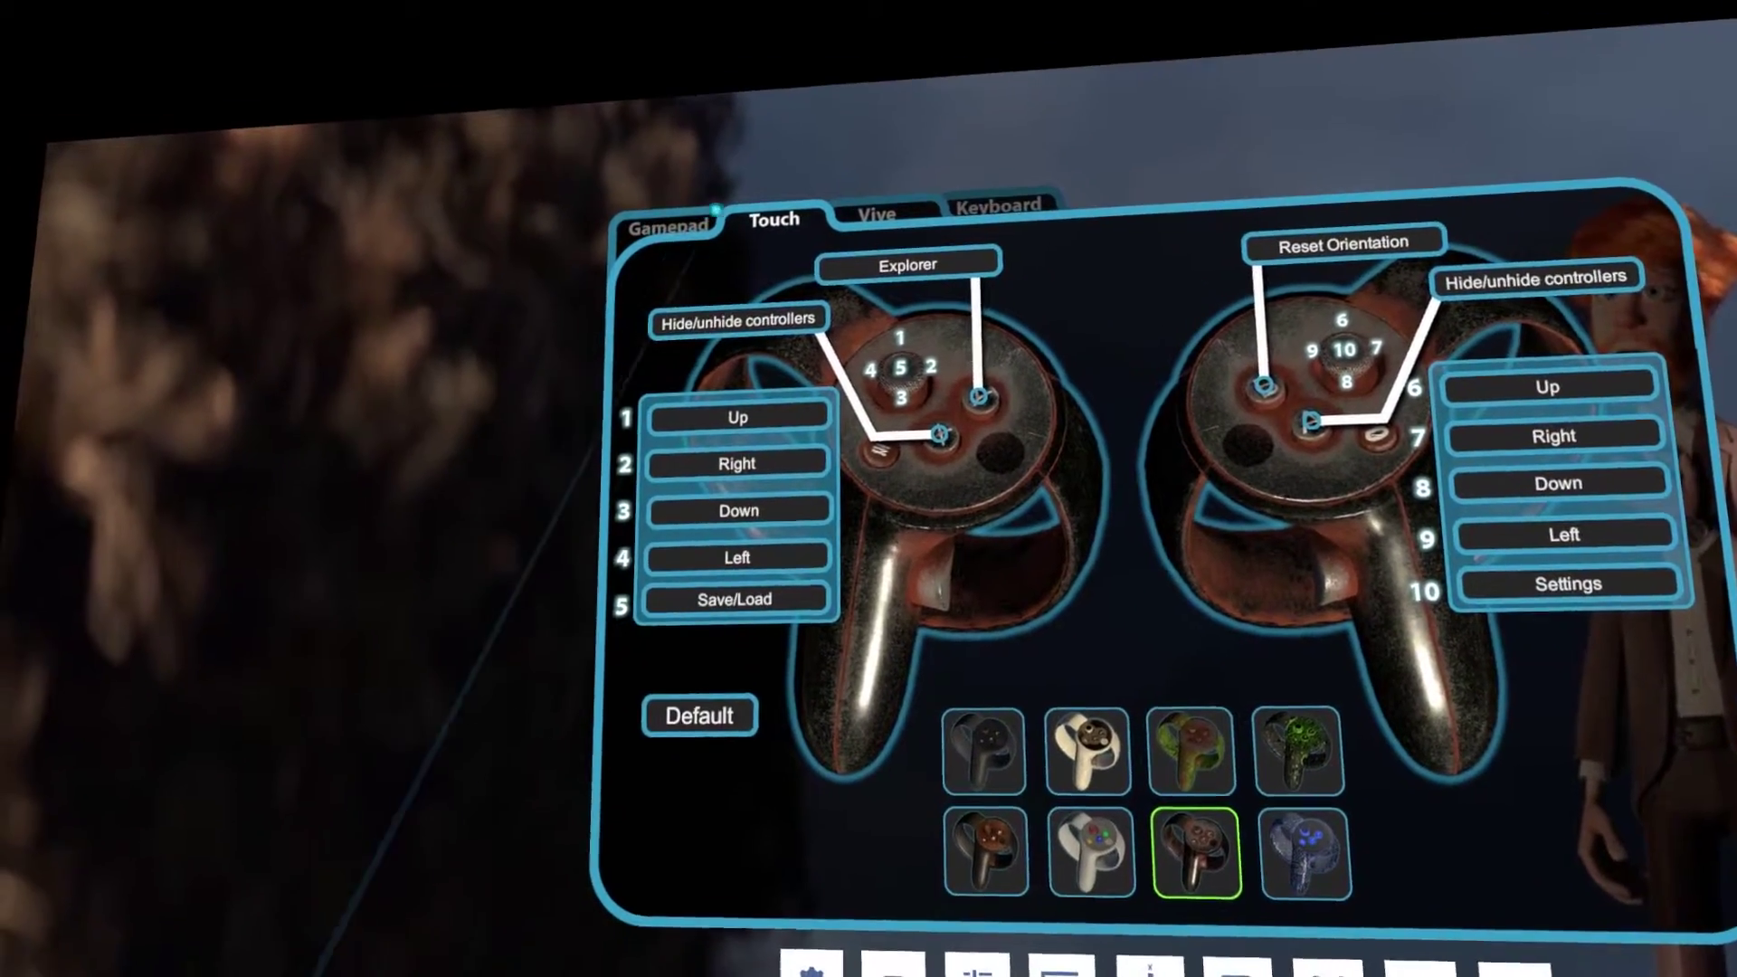
View the Vive controller assignments and return to the Touch layout.
click(891, 213)
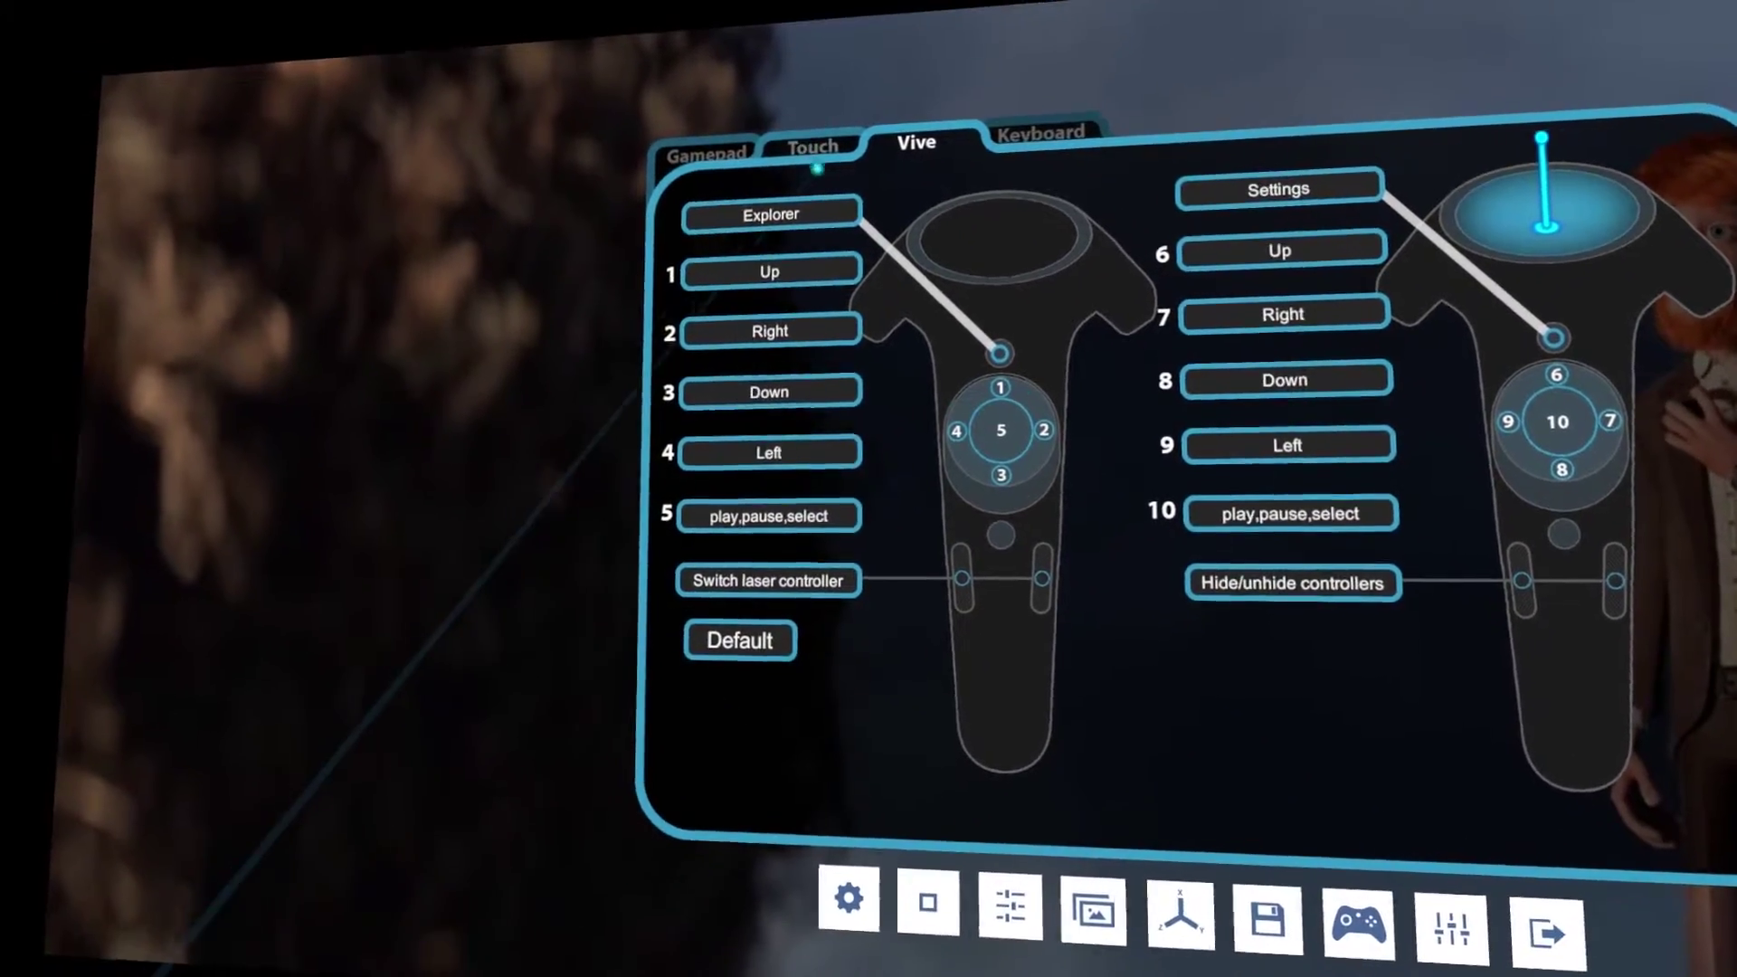
click(828, 202)
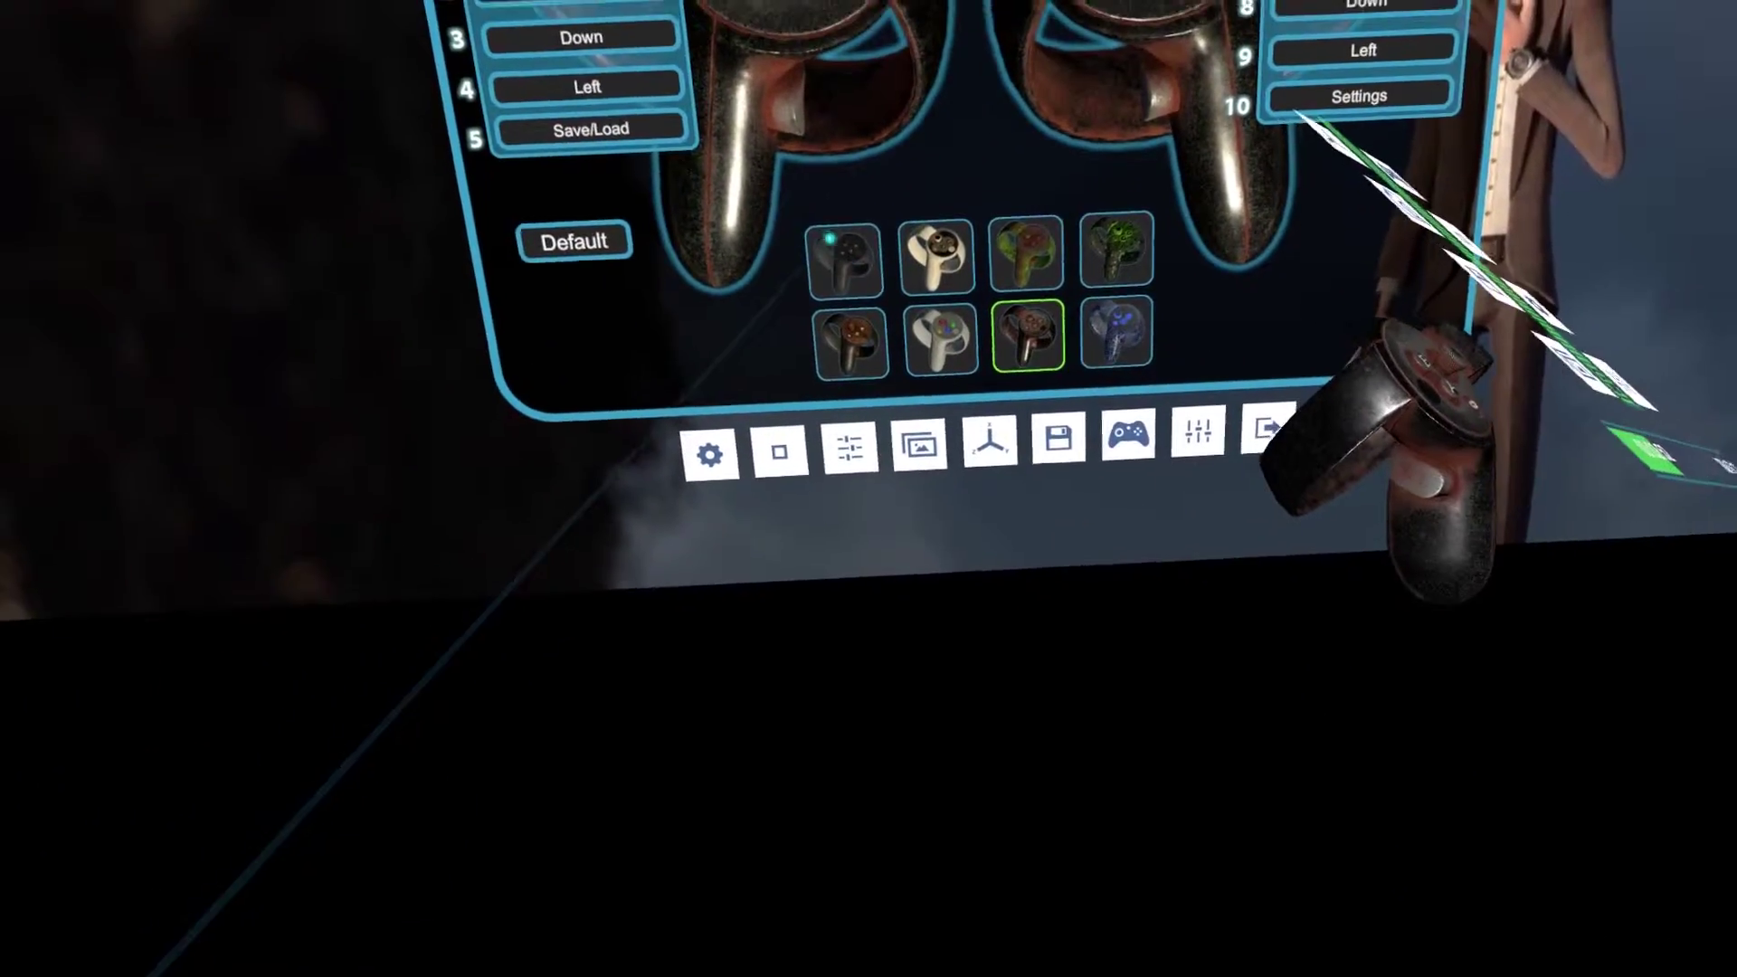
Try out the available Touch controller skins, finishing with the blue one.
click(829, 237)
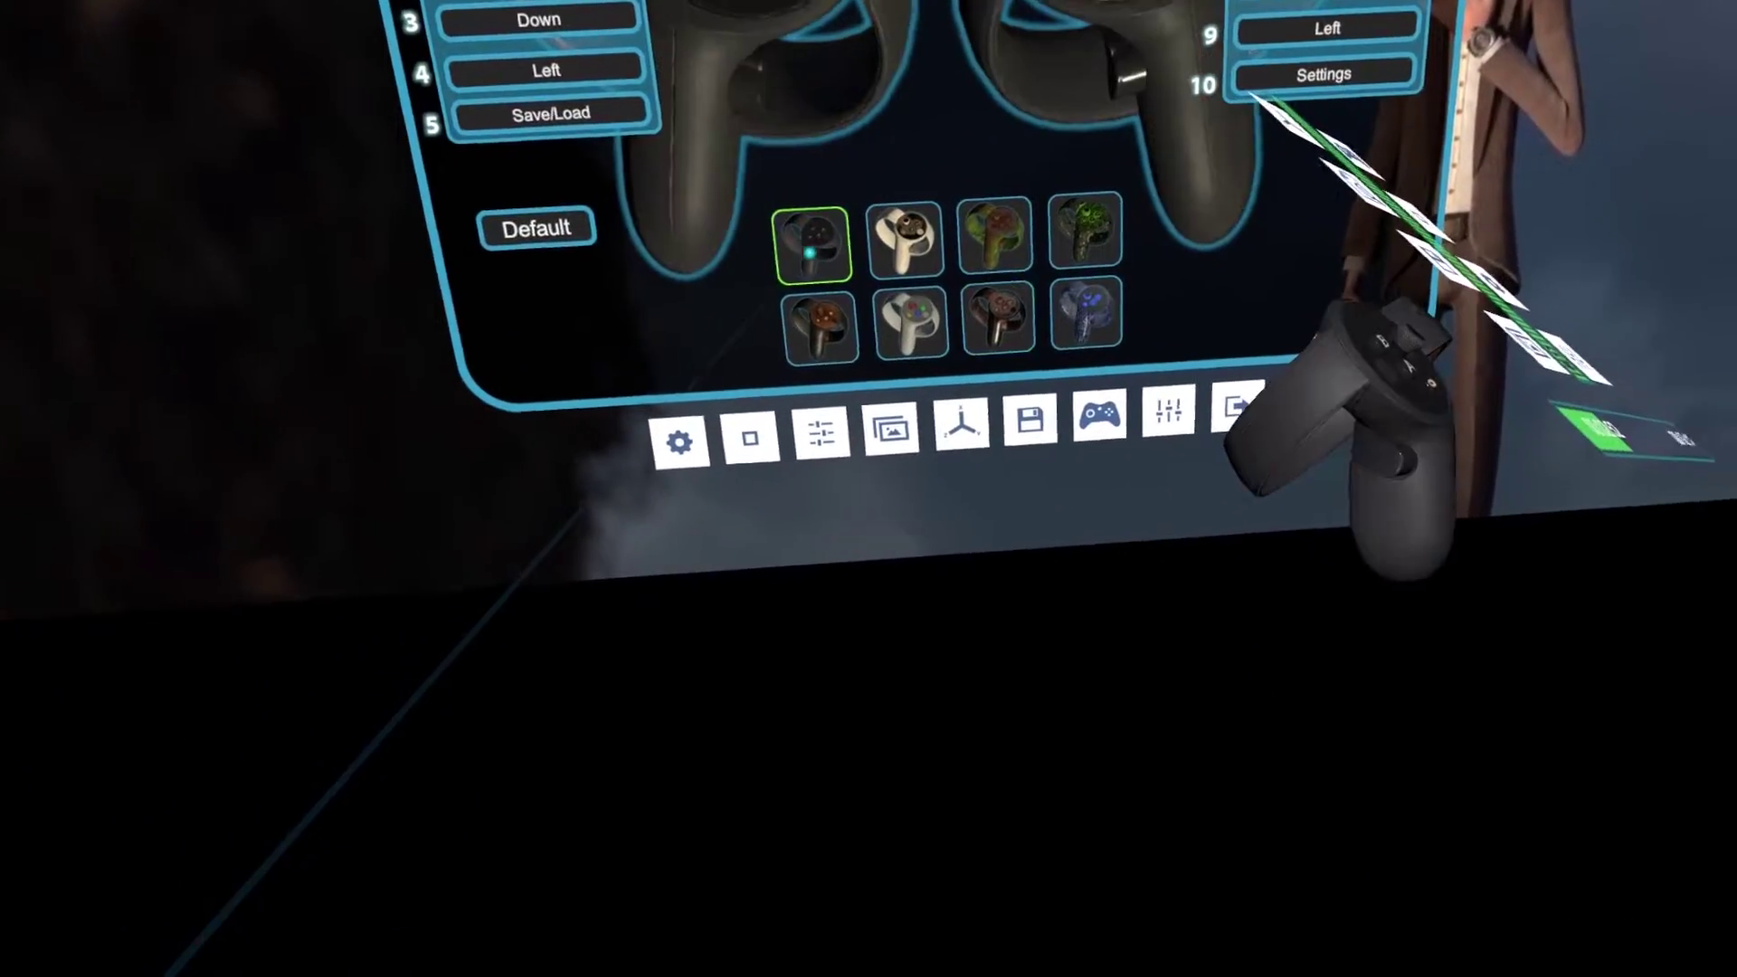
click(889, 233)
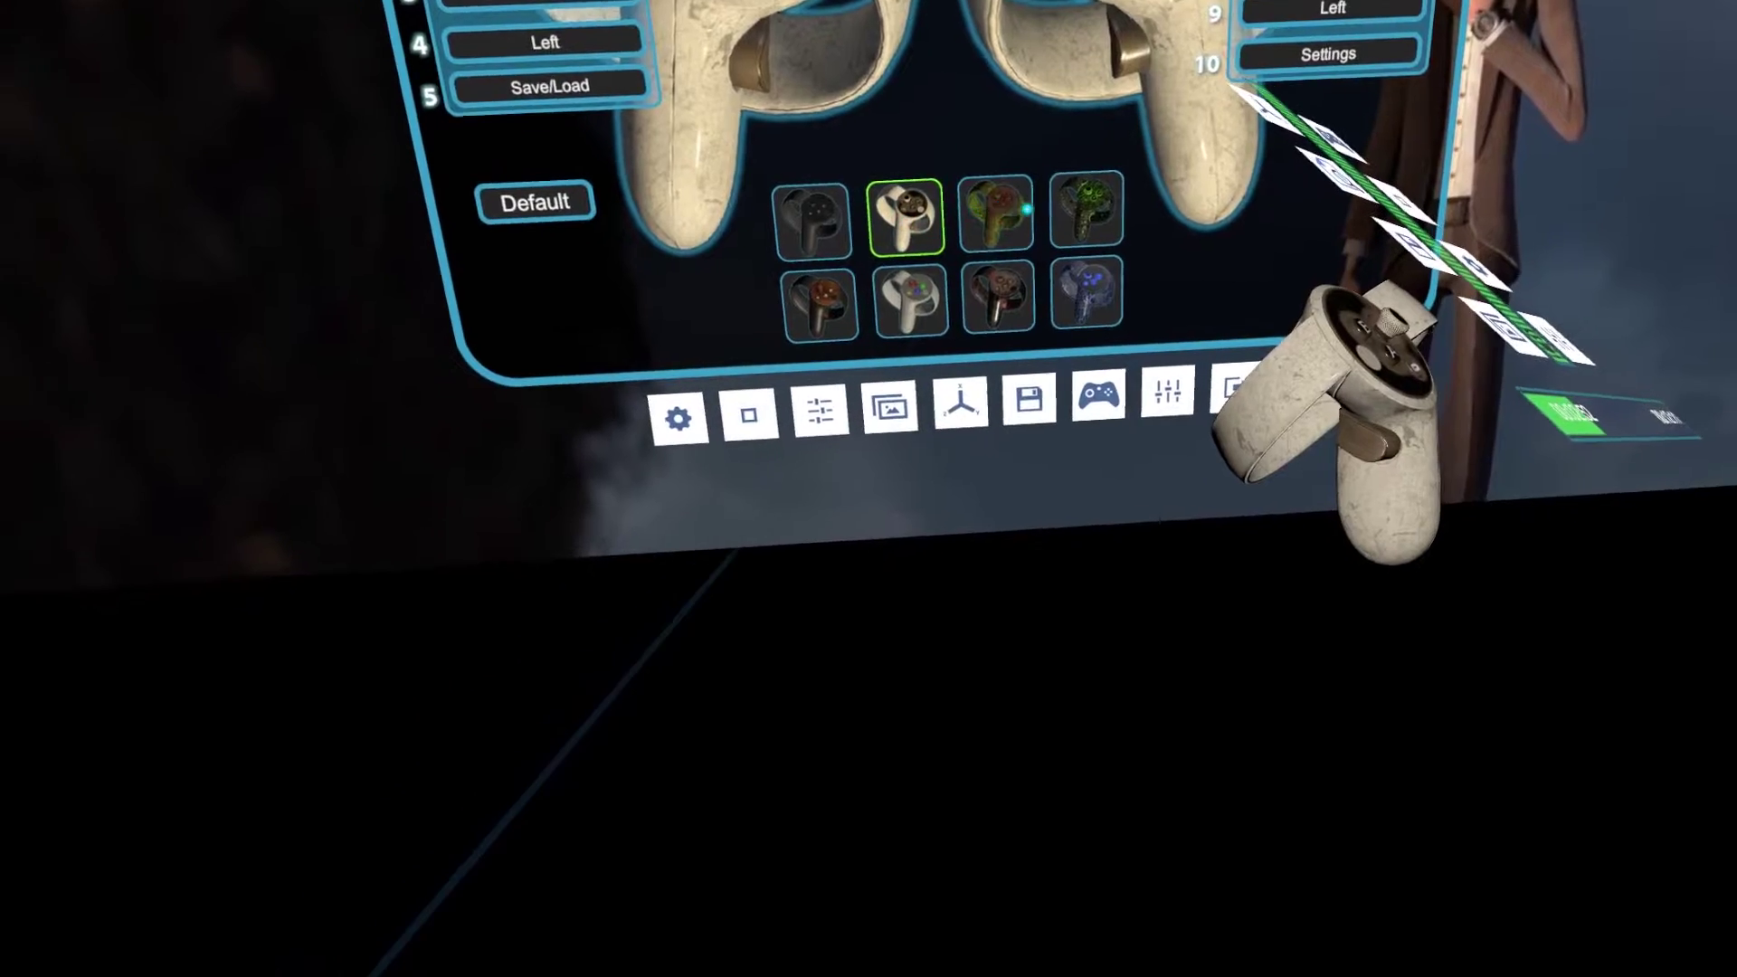
click(979, 224)
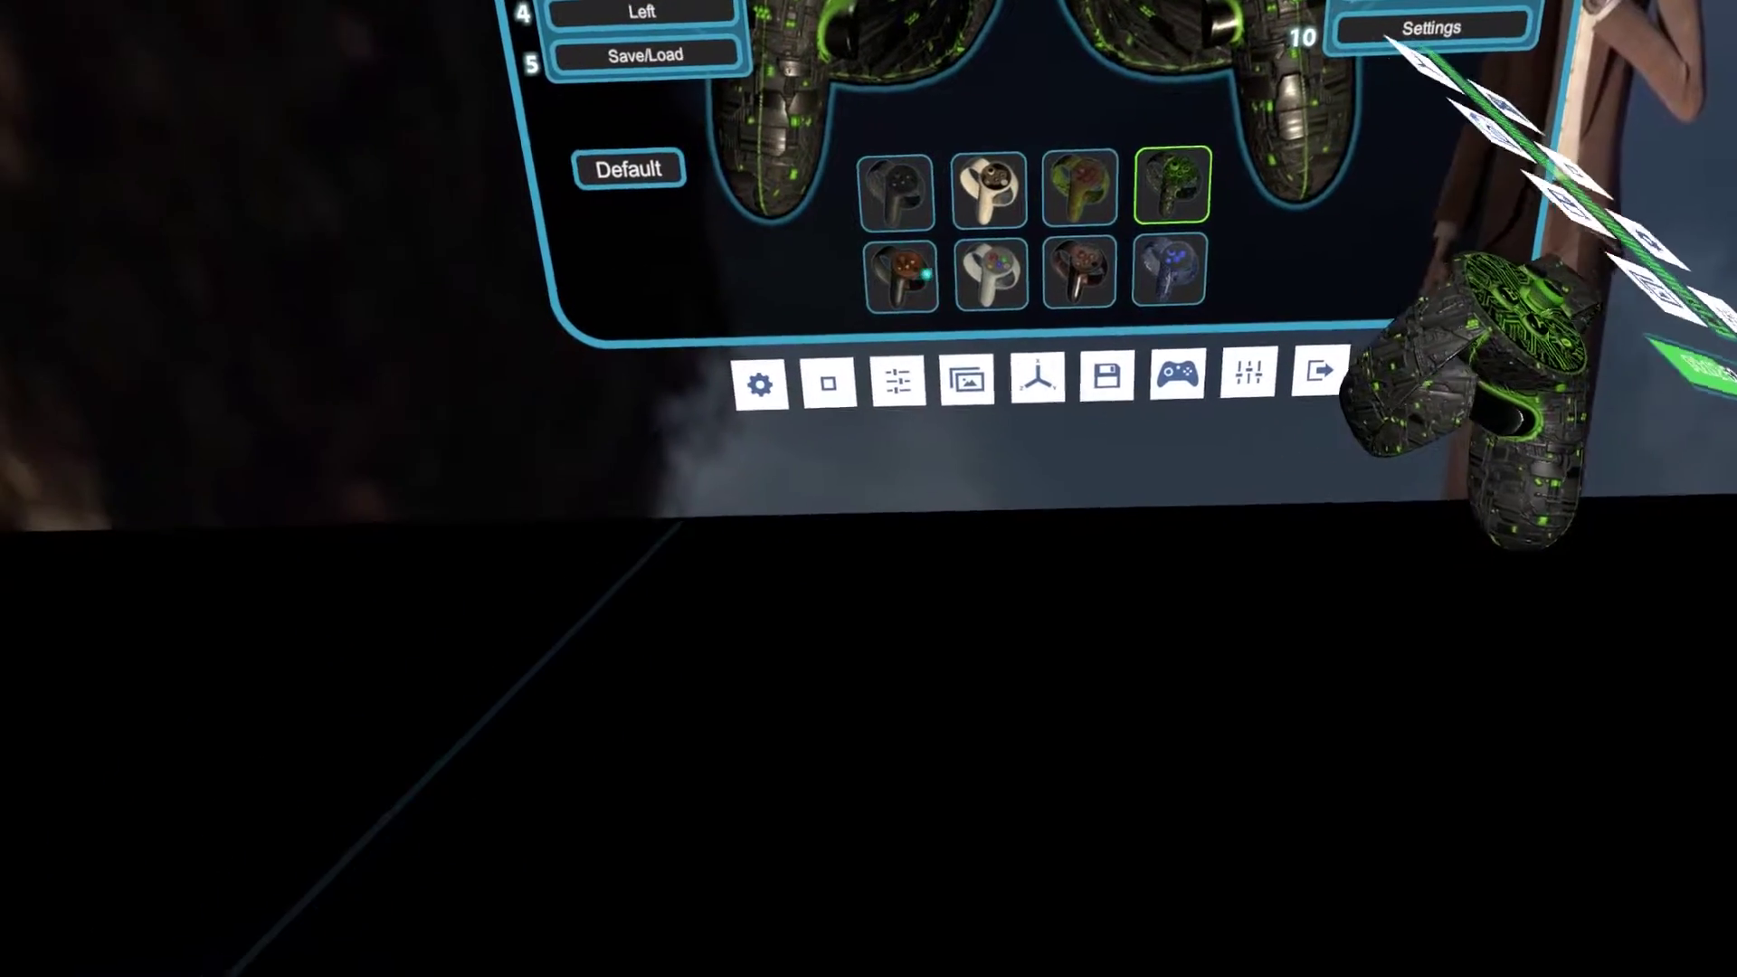
click(977, 267)
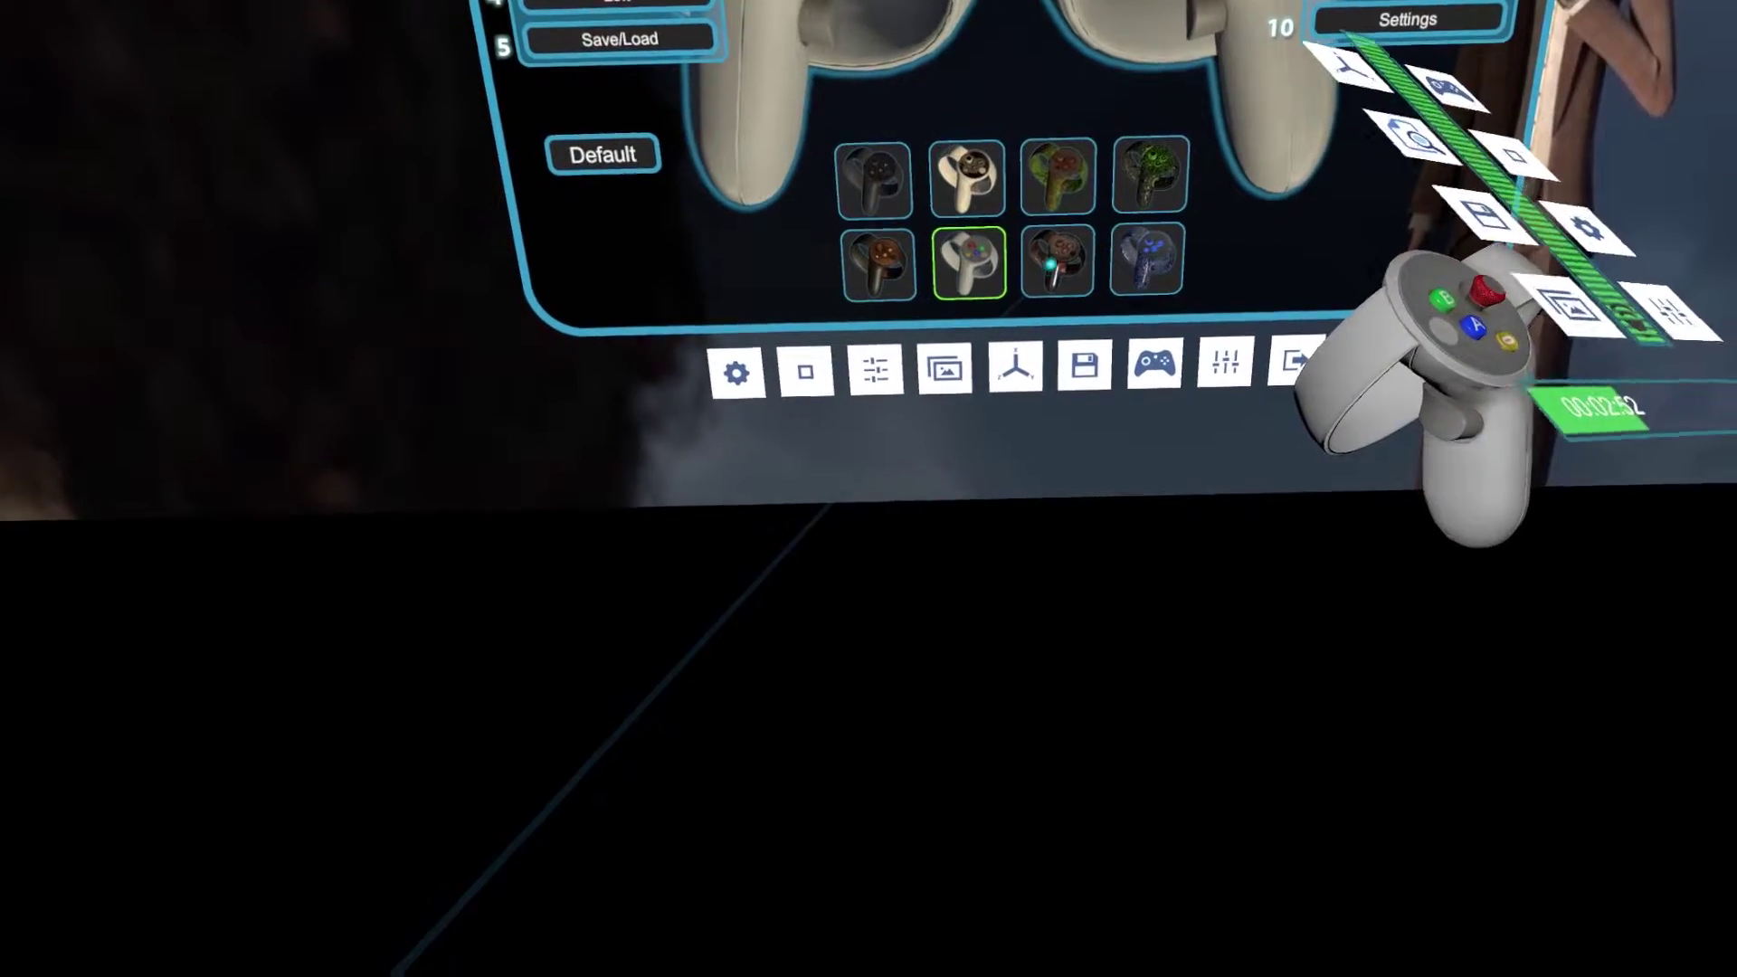
click(1065, 265)
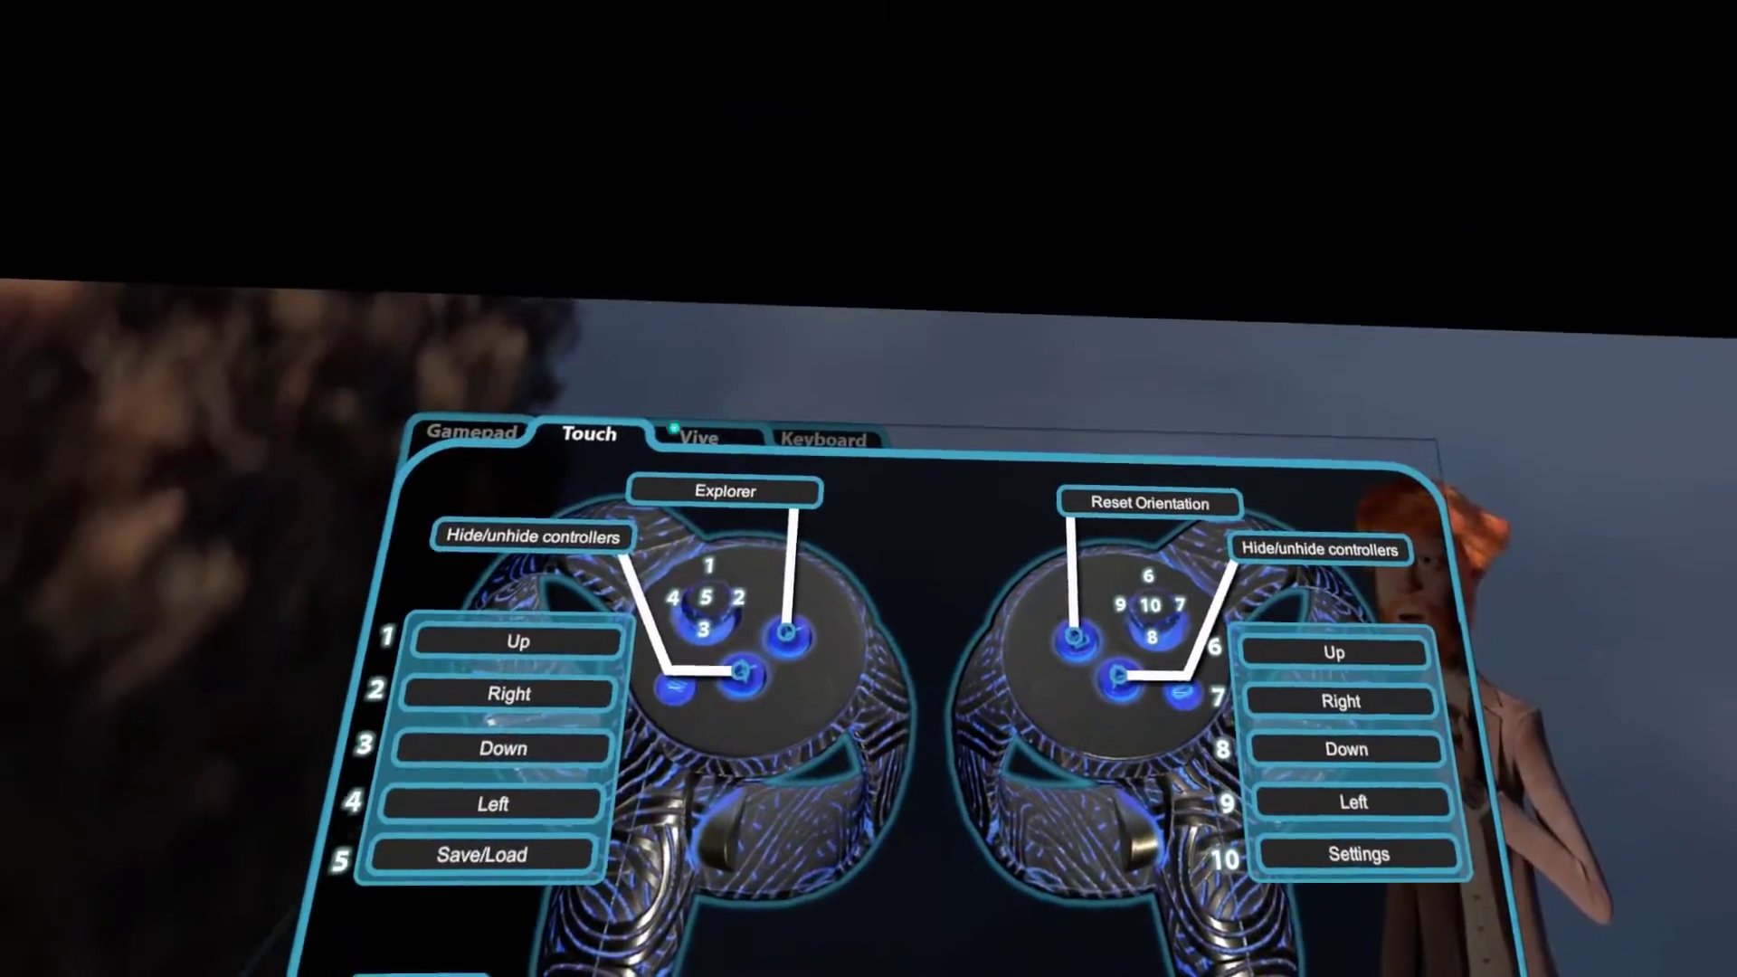
View the keyboard assignments and try selecting the space bar for remapping.
click(1267, 429)
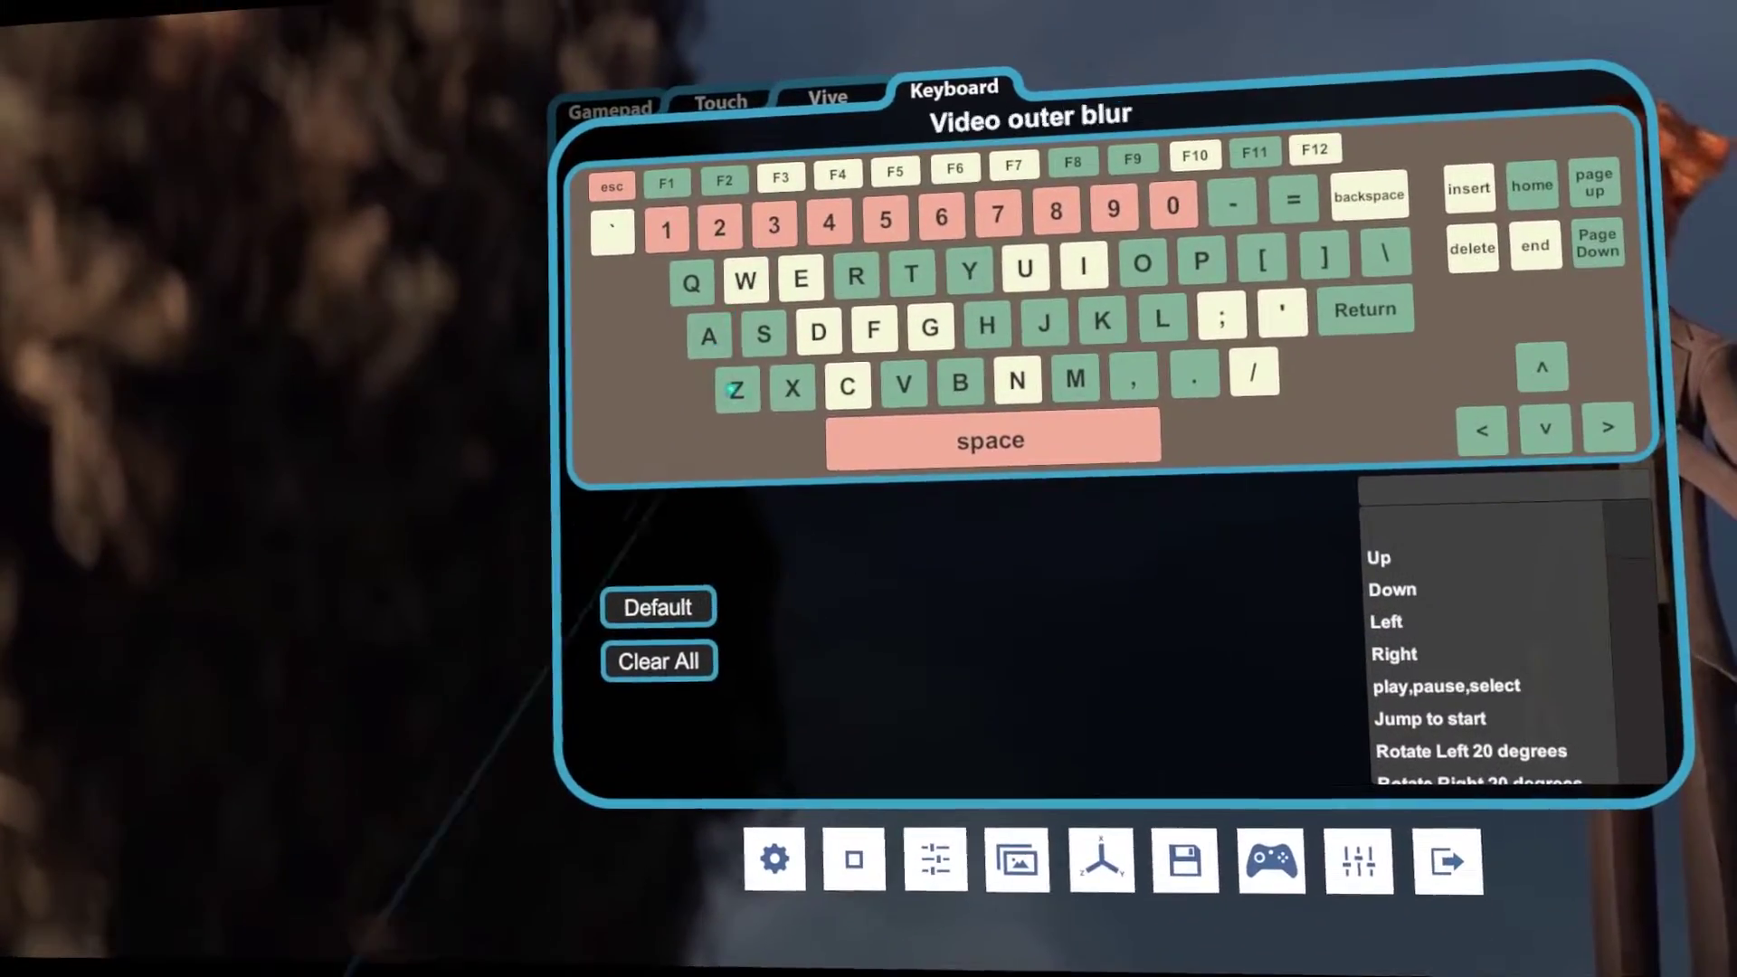
click(915, 440)
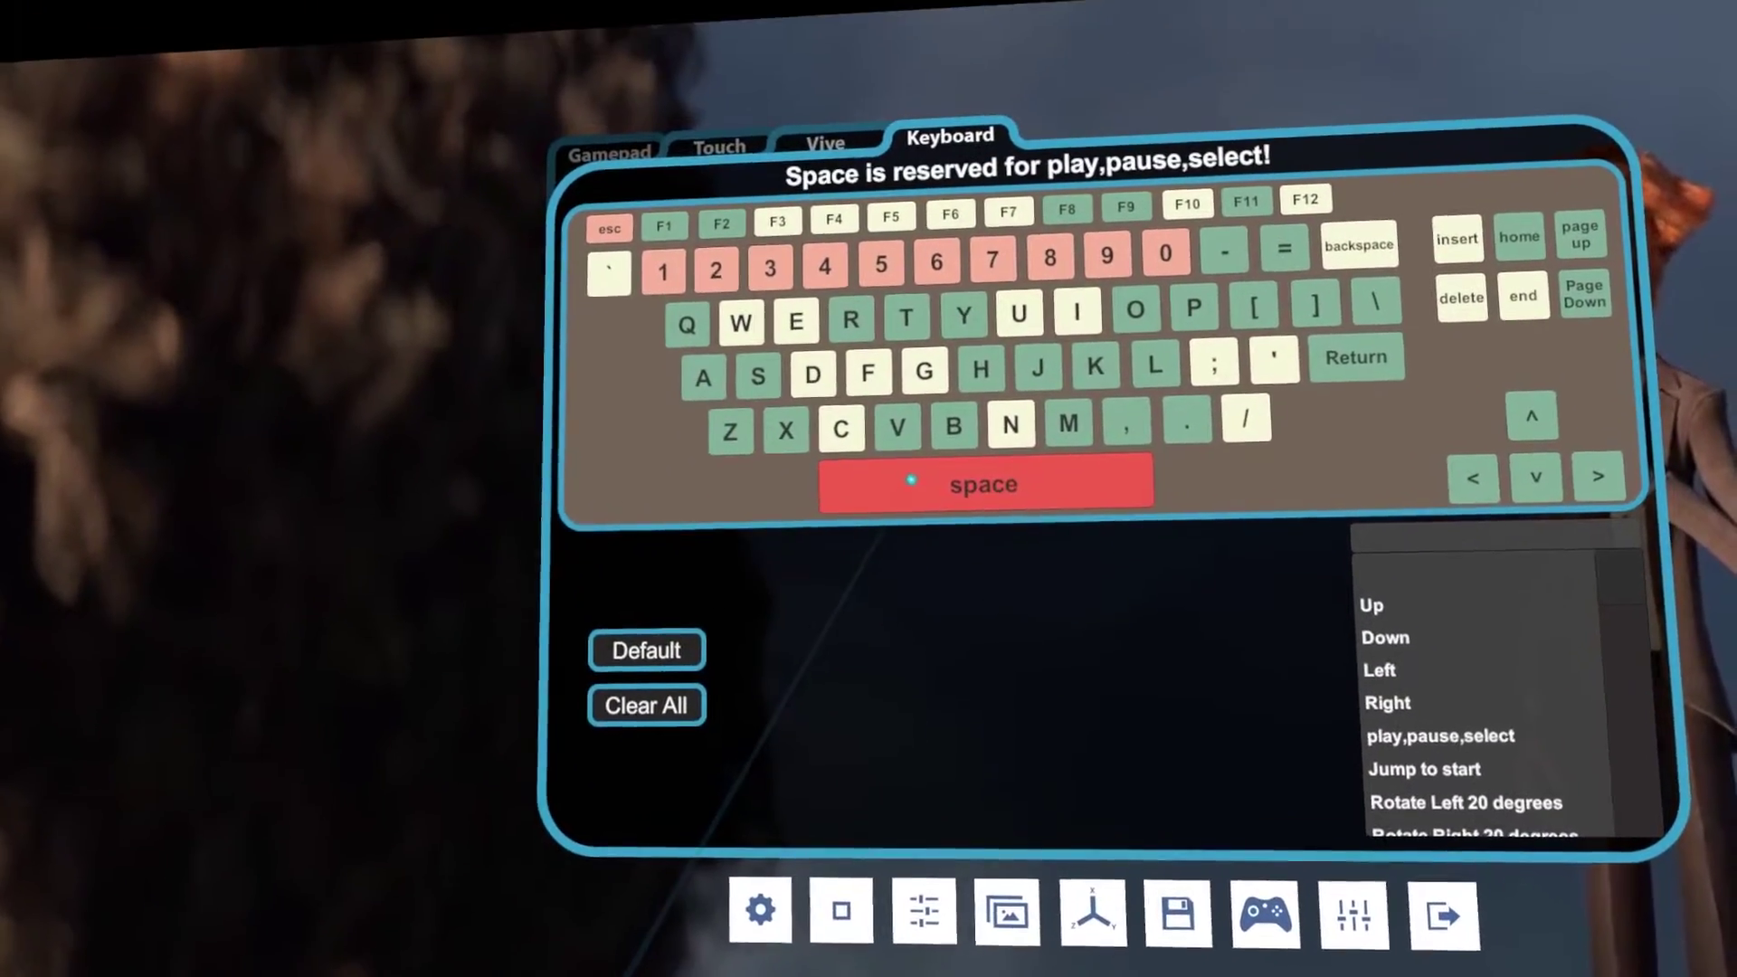
click(969, 466)
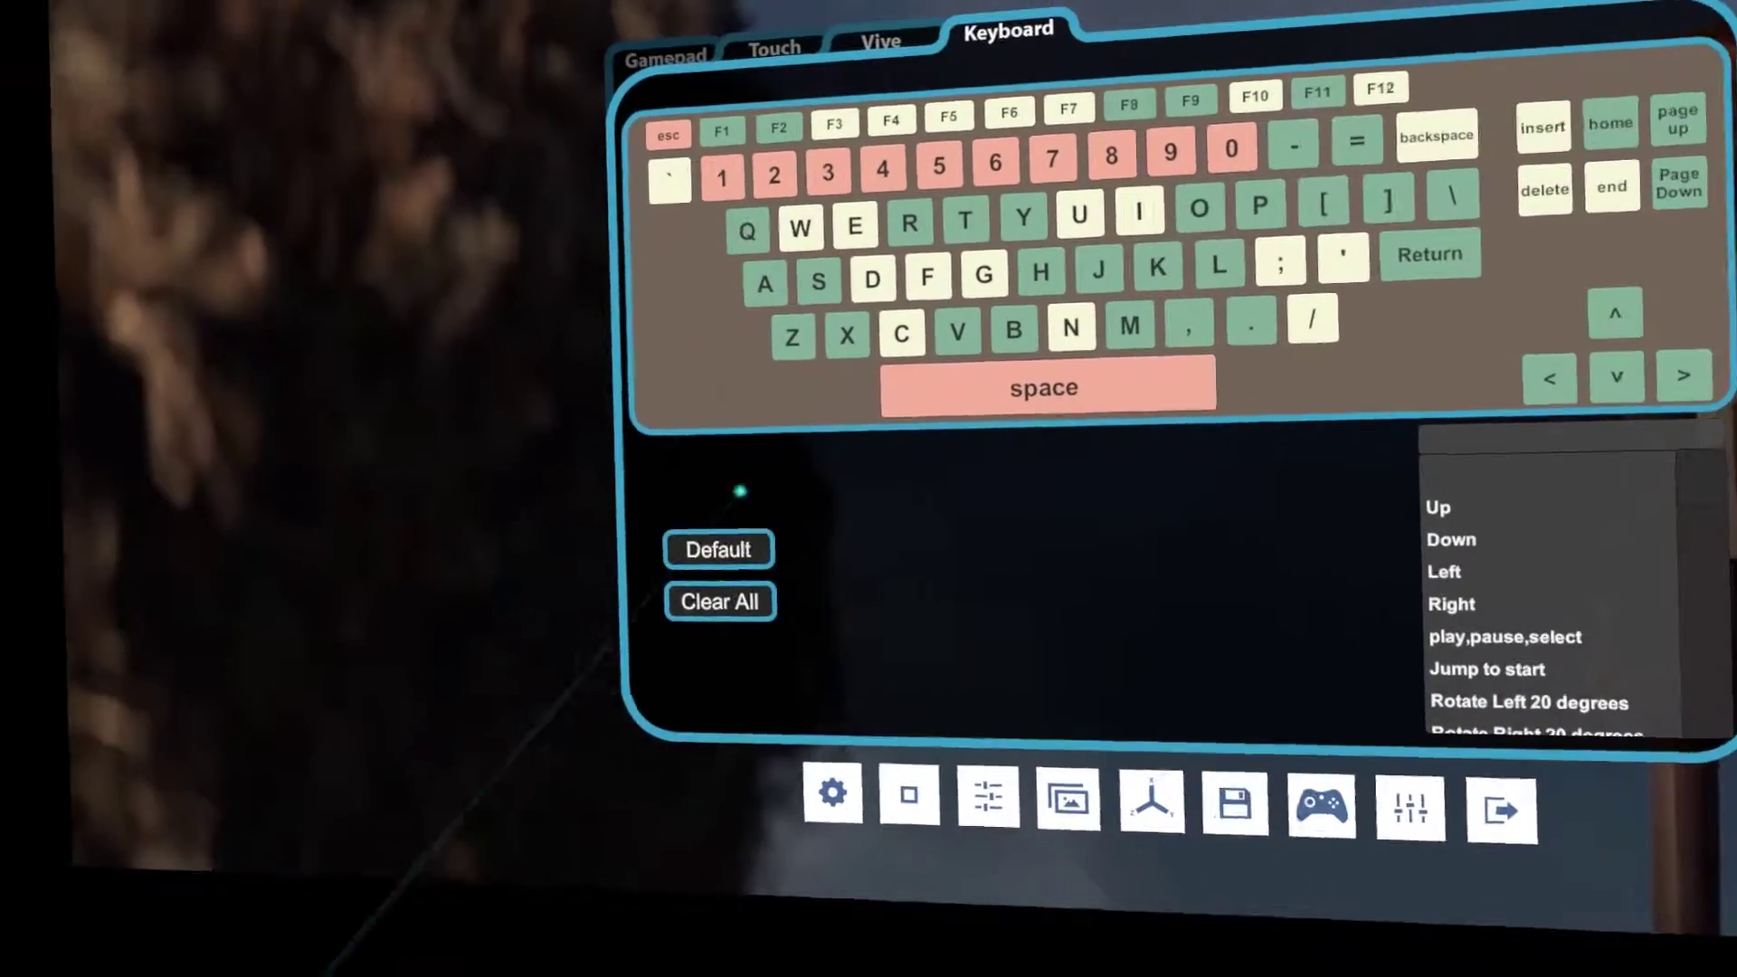
Clear all custom keyboard assignments and assign Loop video to the L key.
click(690, 673)
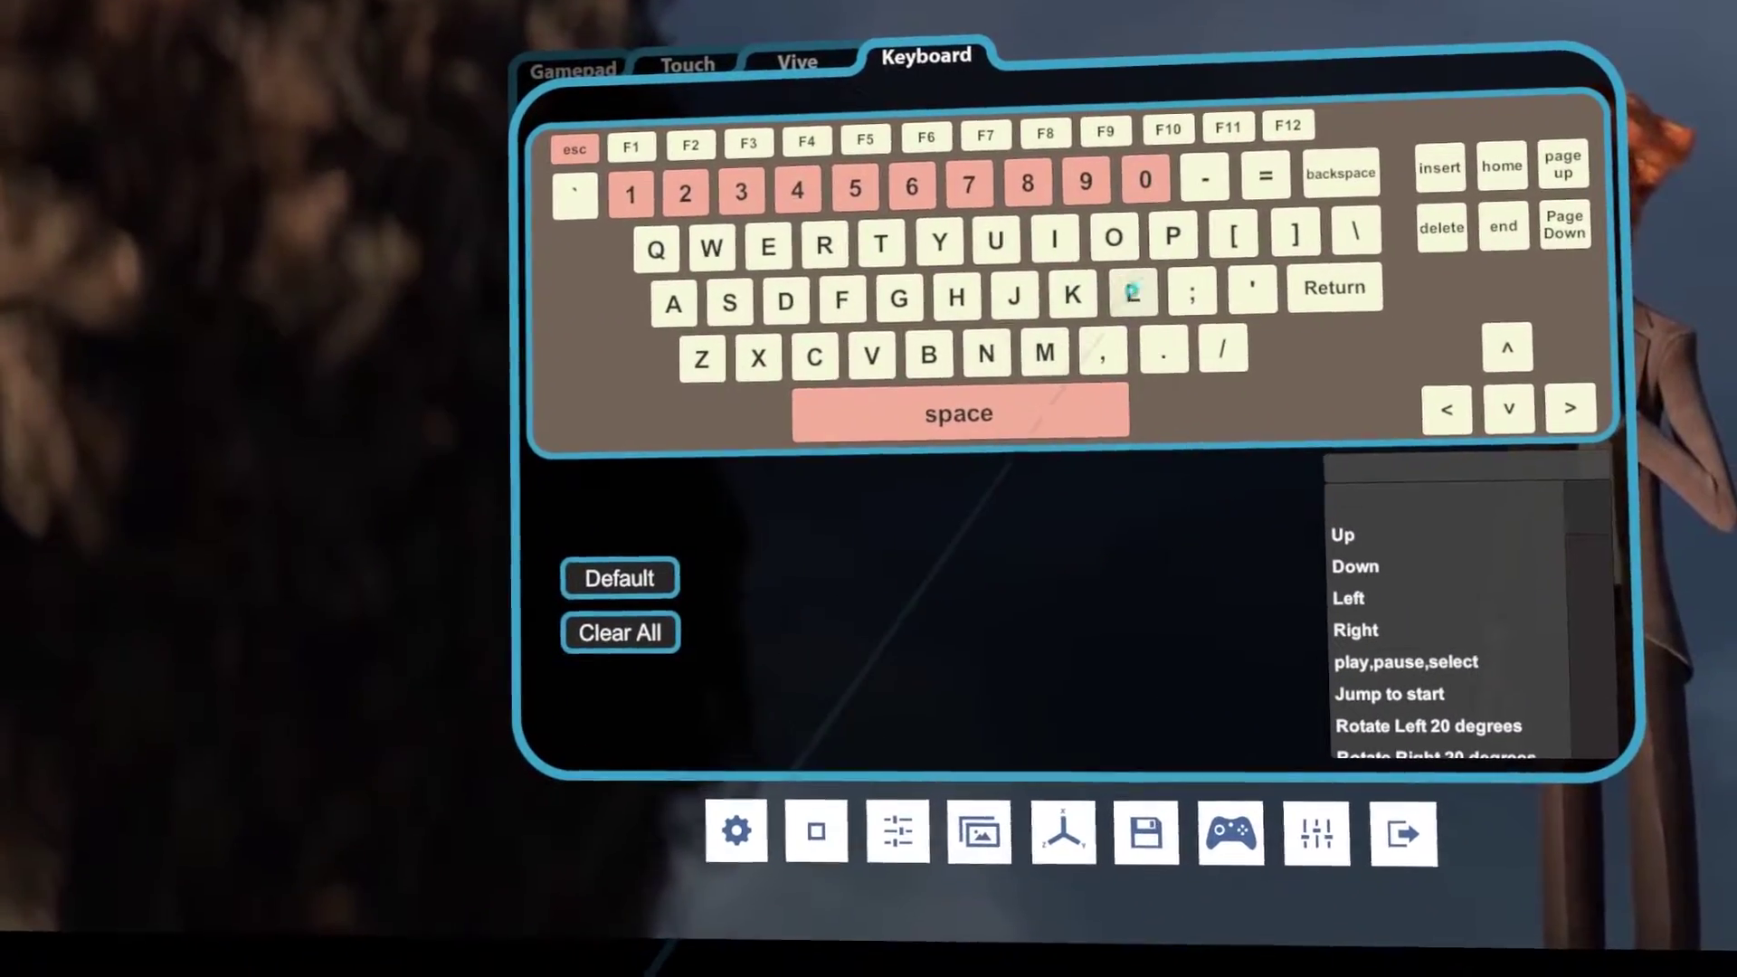
click(1143, 304)
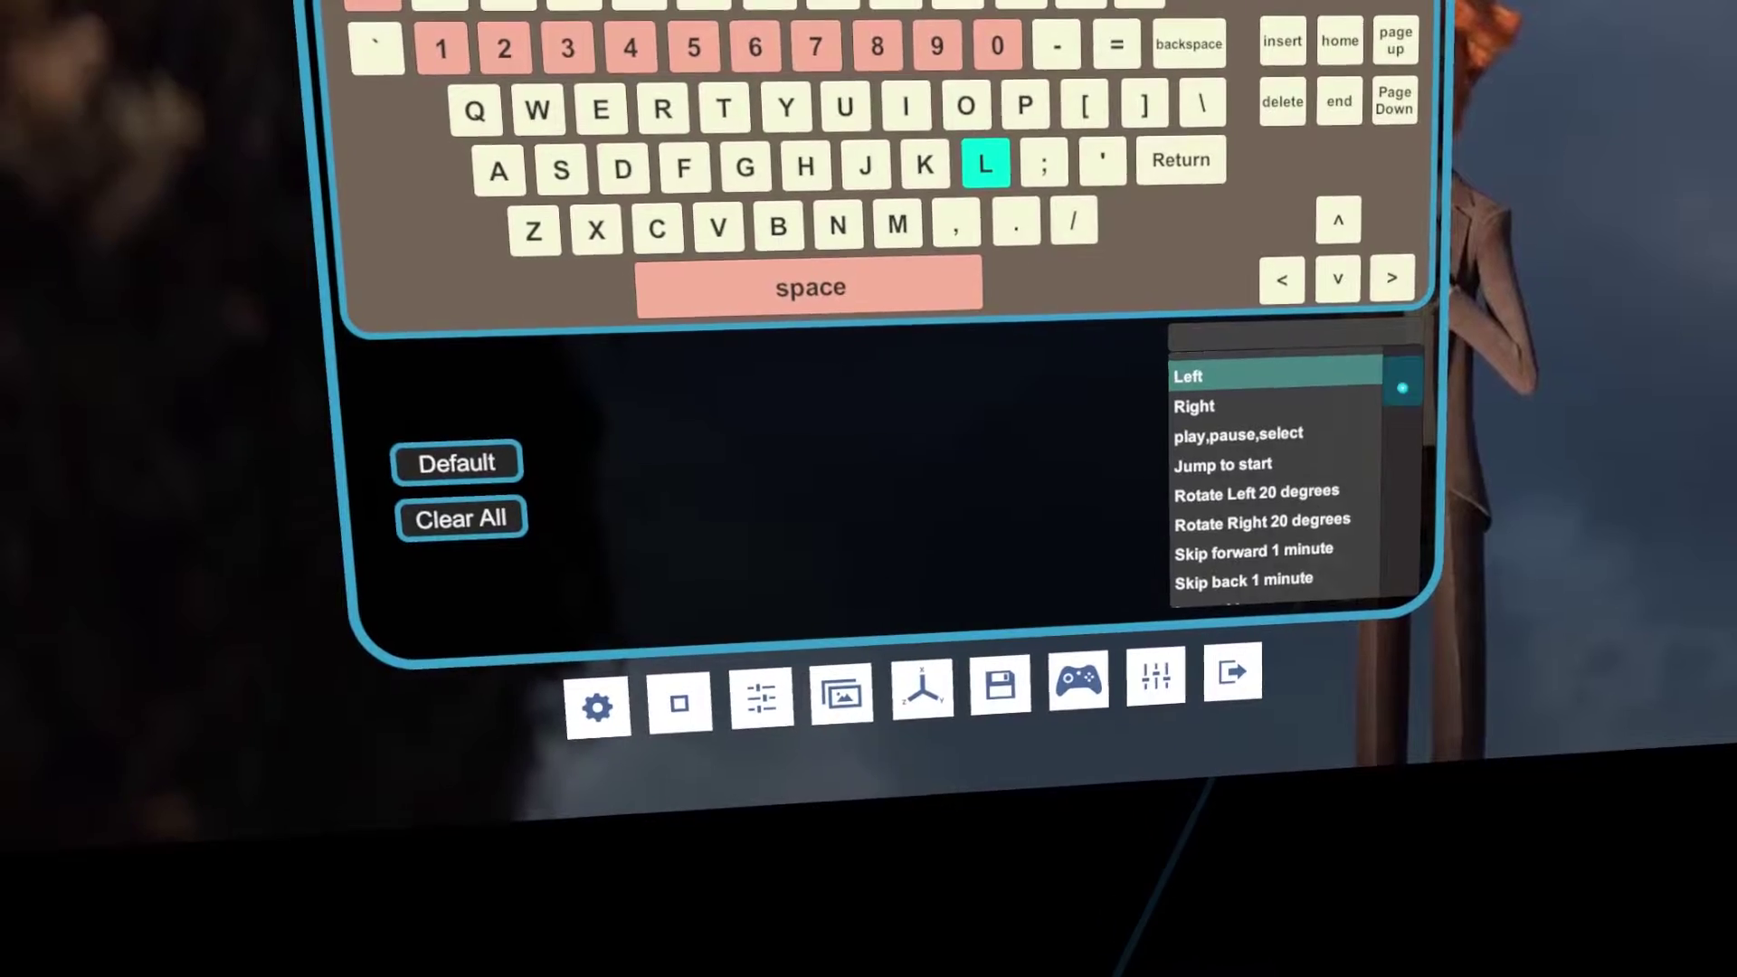
drag(1401, 388, 1427, 401)
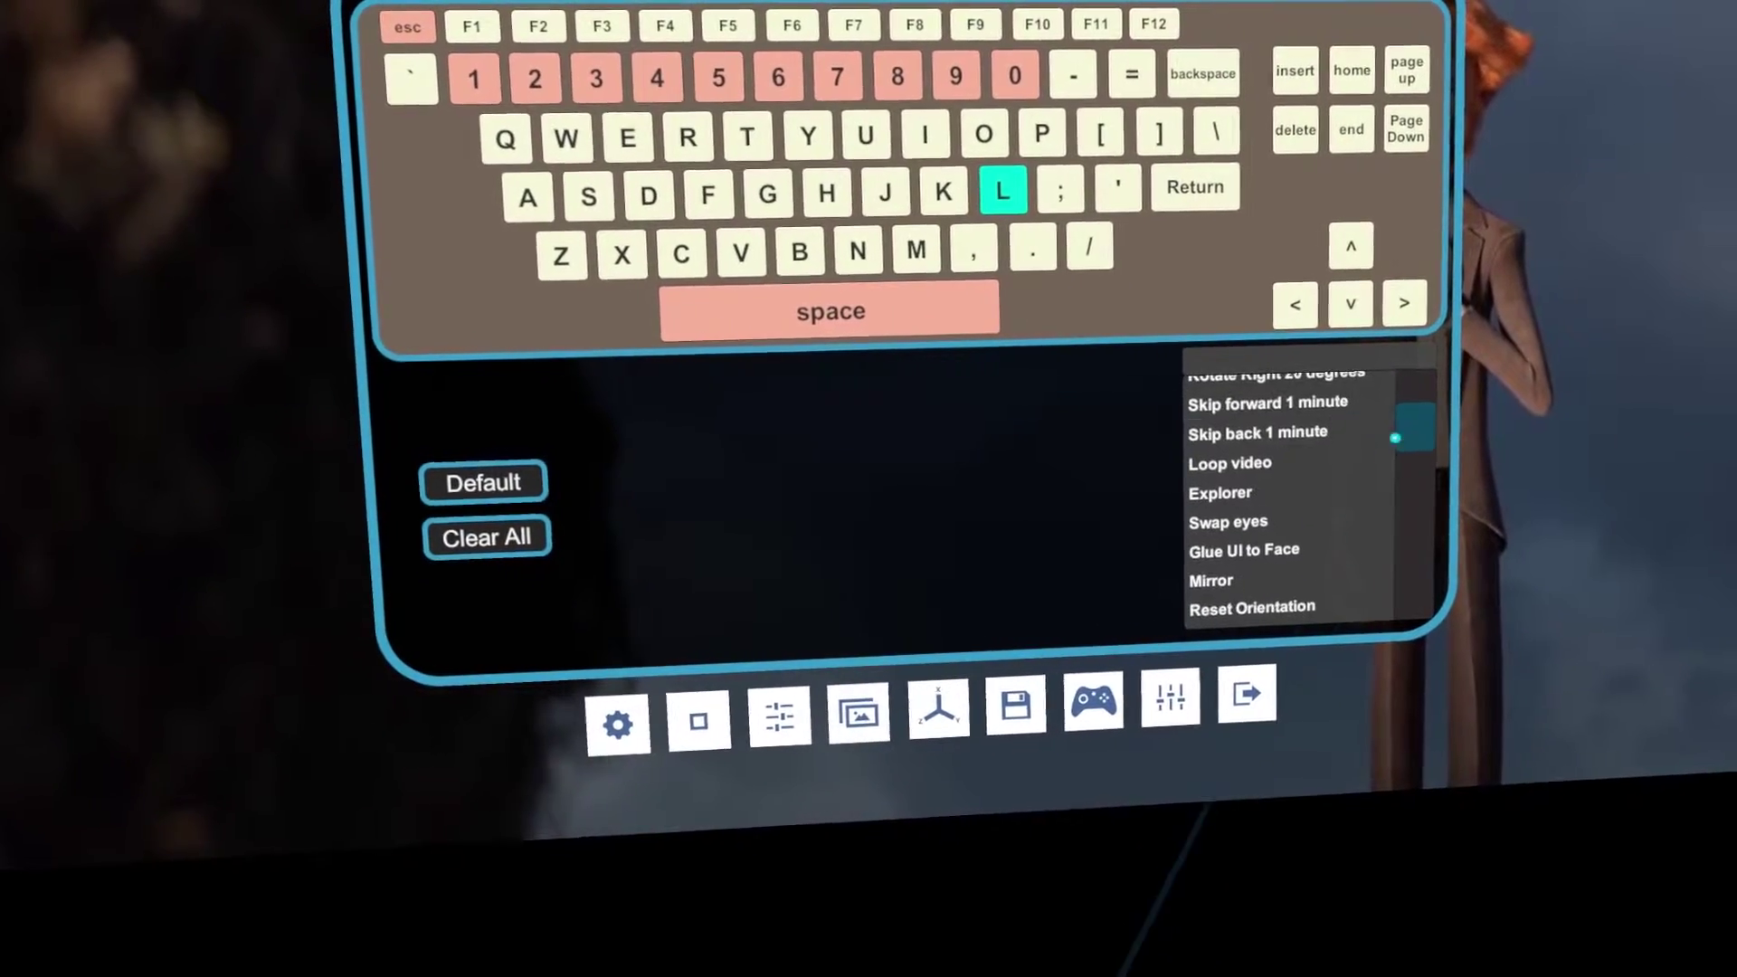
click(1266, 425)
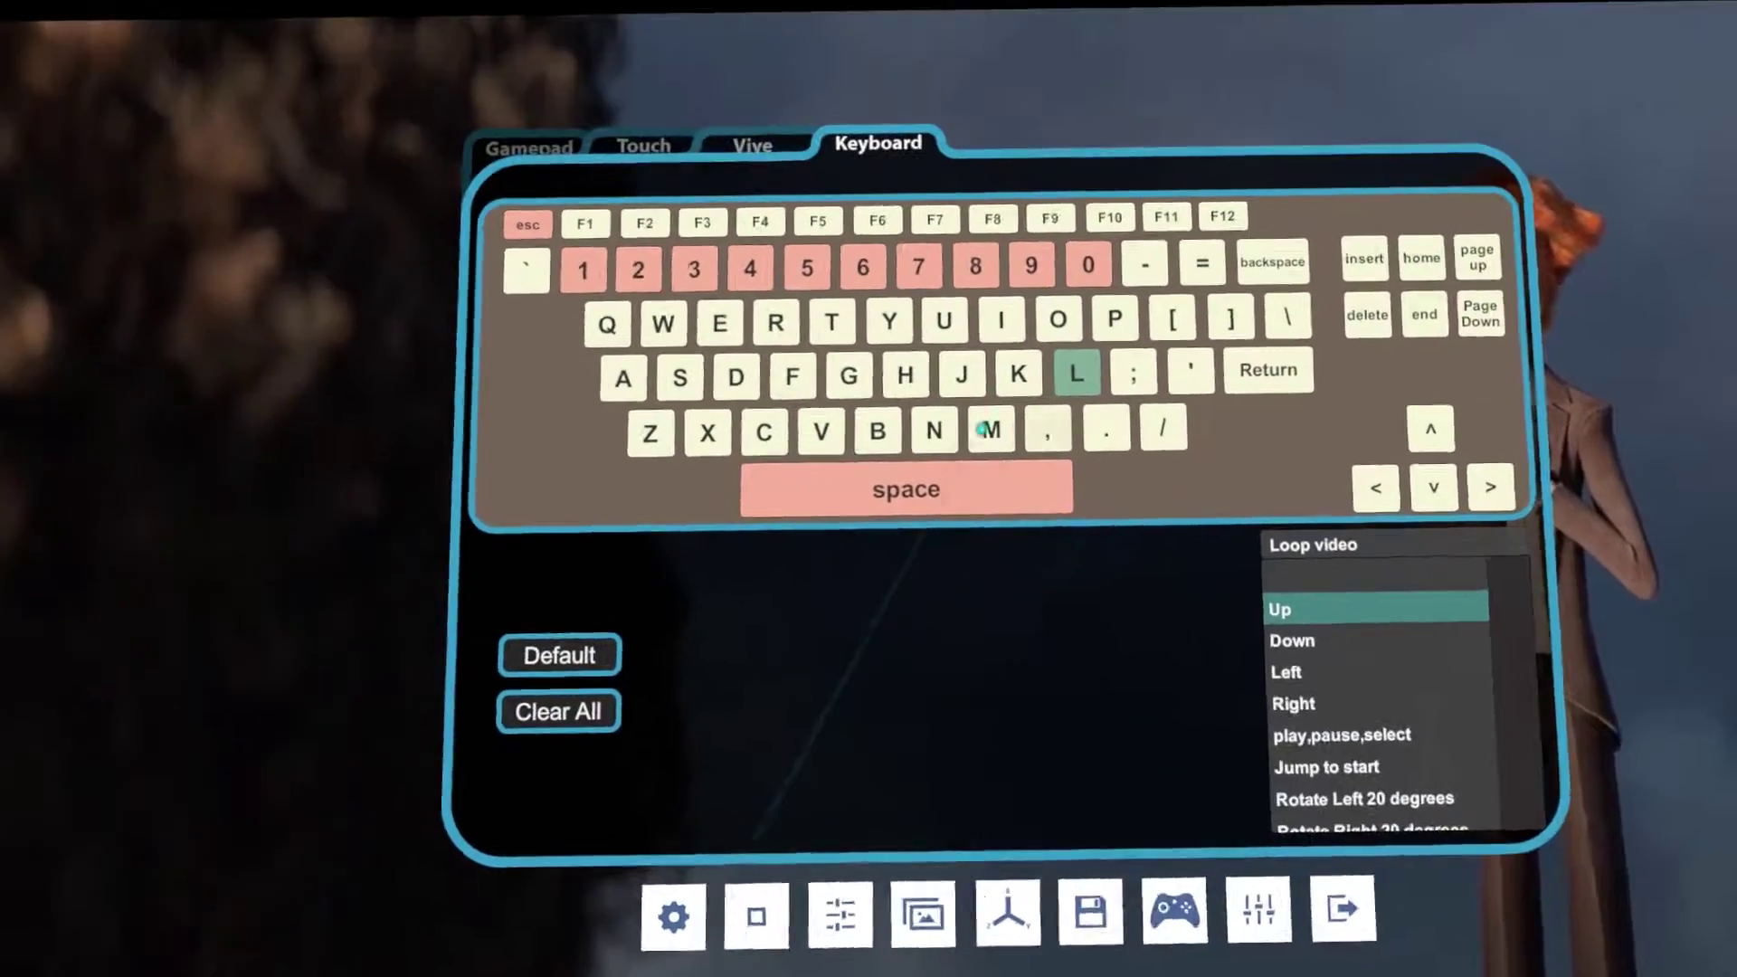
mouse_move(1006, 193)
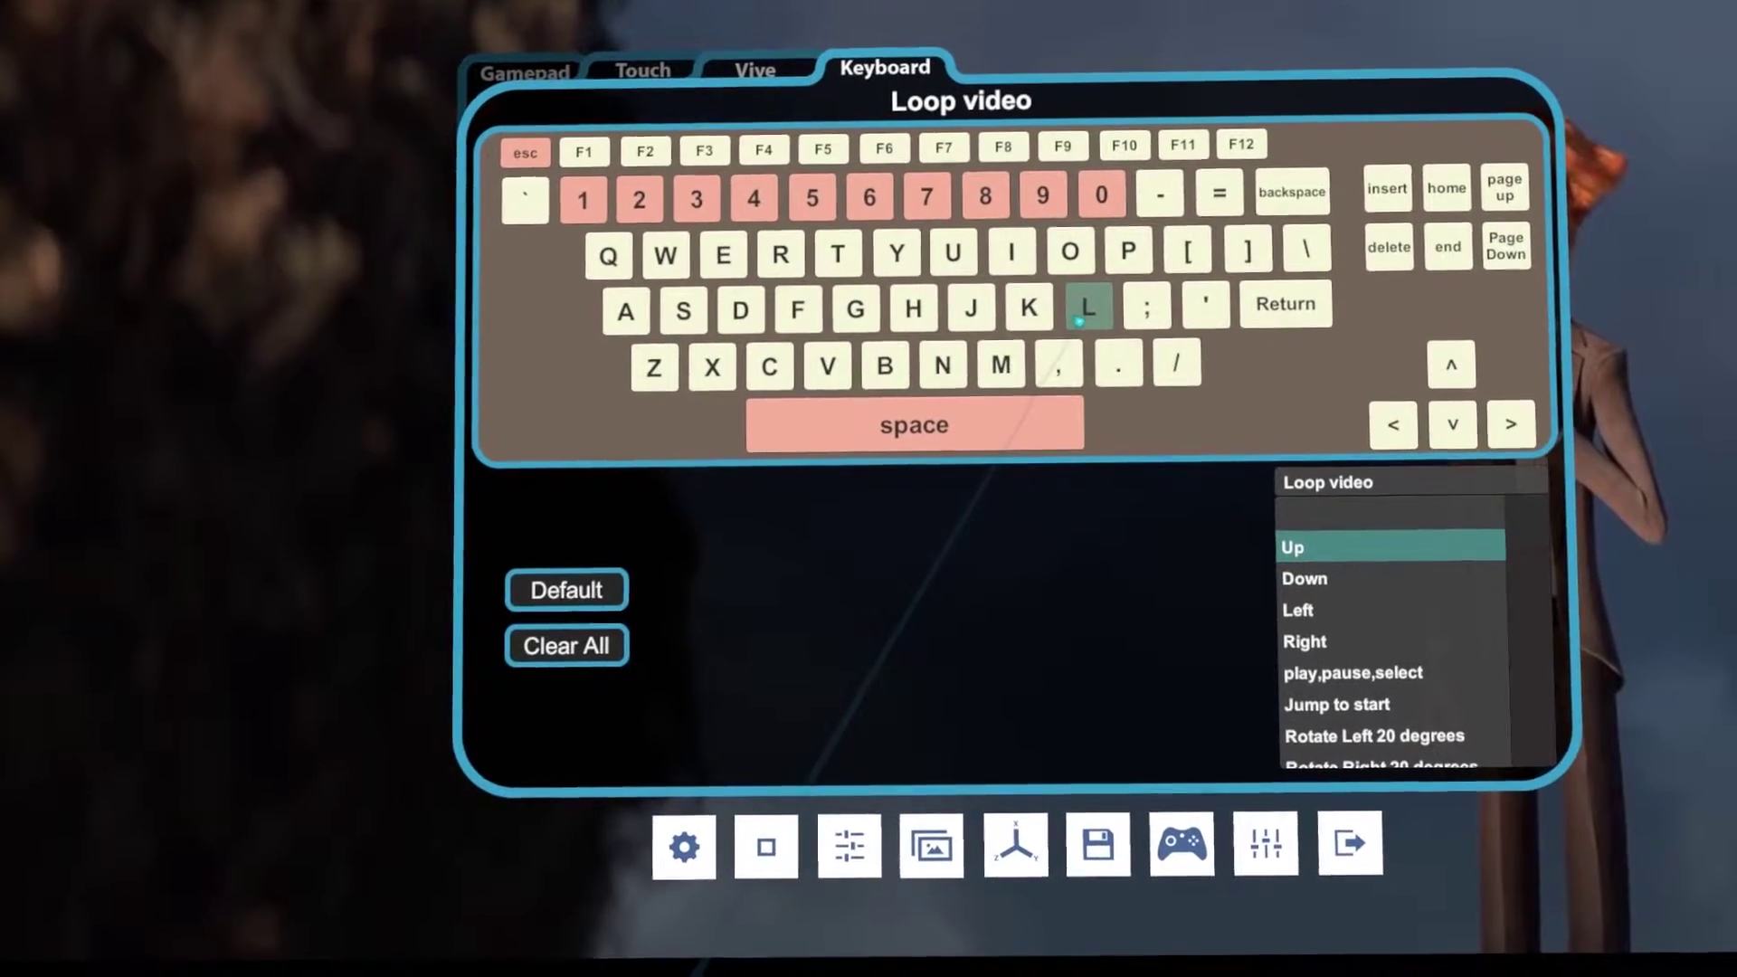